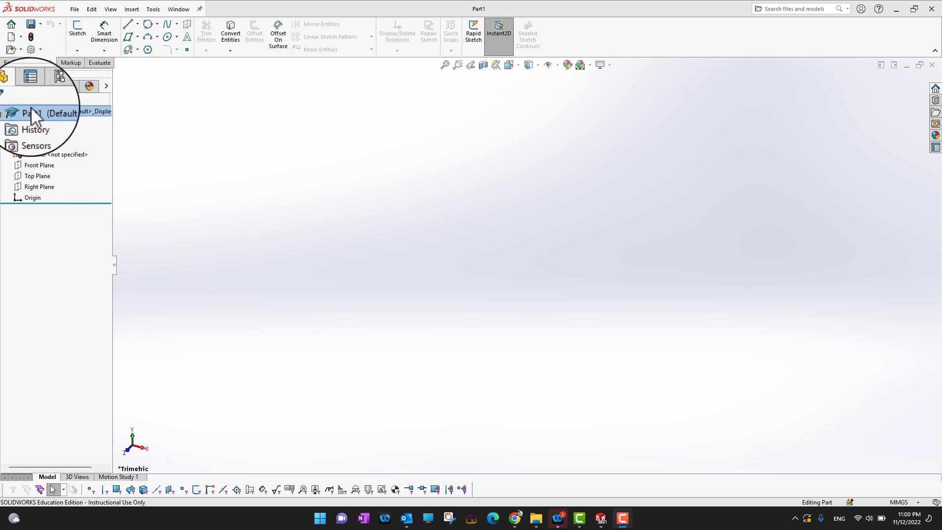
Set the Equations folder to Show in the part's FeatureManager tree item options.
right_click(39, 117)
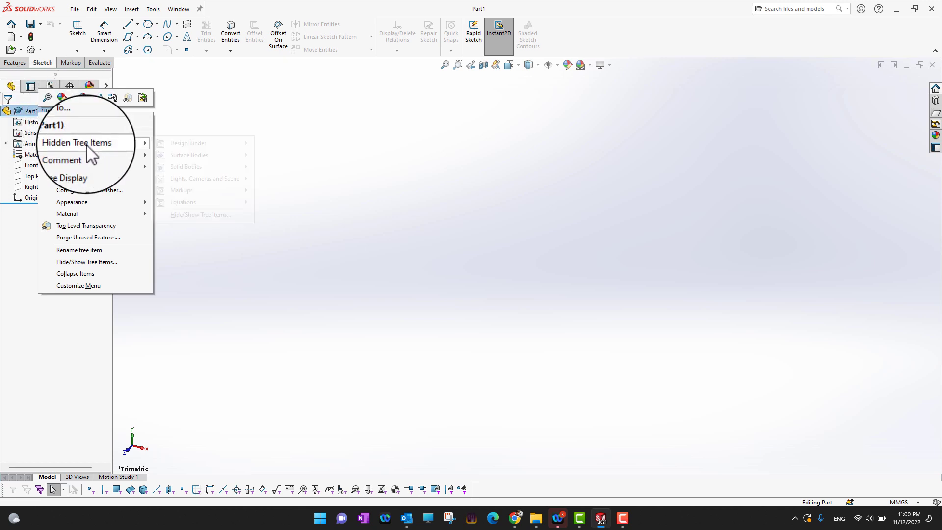
mouse_move(109, 146)
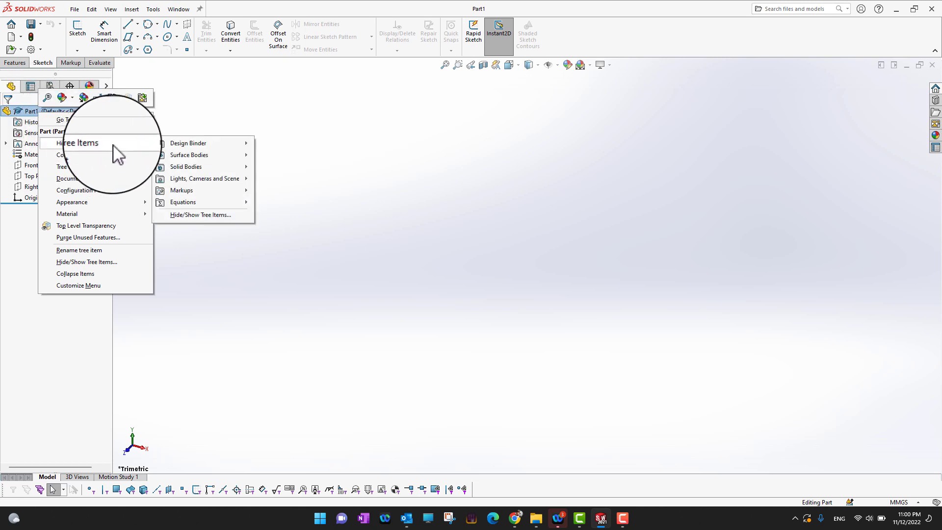
left_click(206, 219)
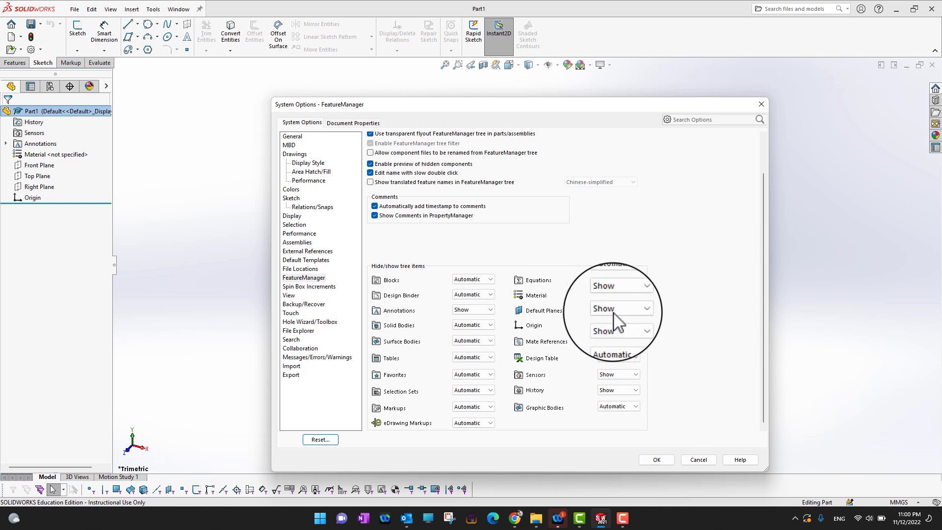
left_click(635, 278)
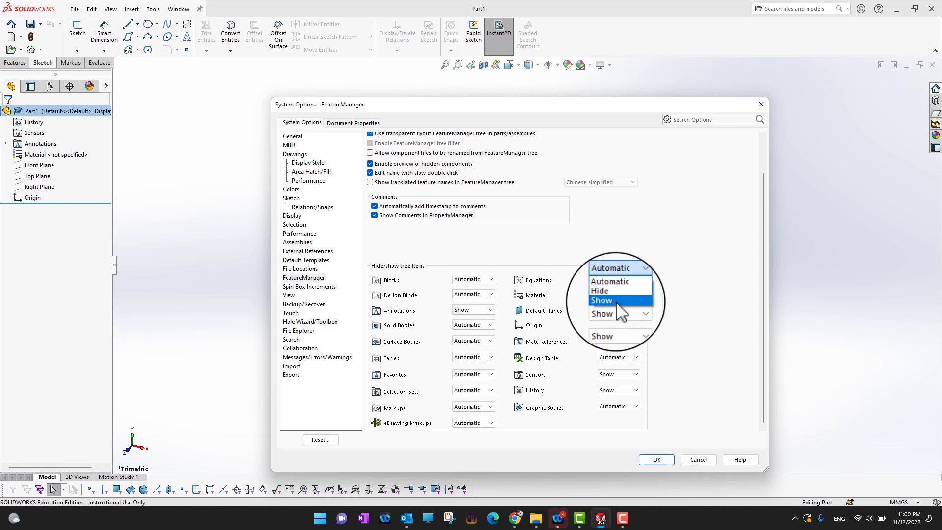
left_click(616, 301)
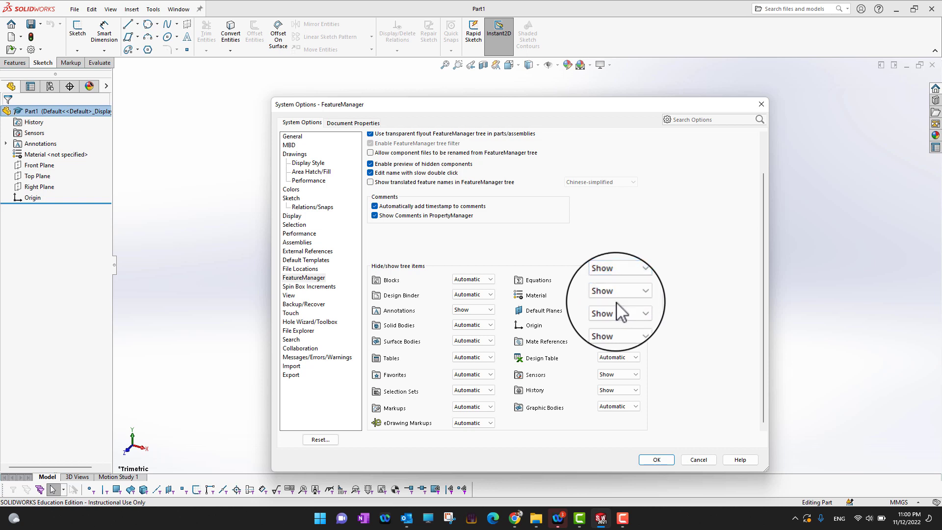
left_click(656, 460)
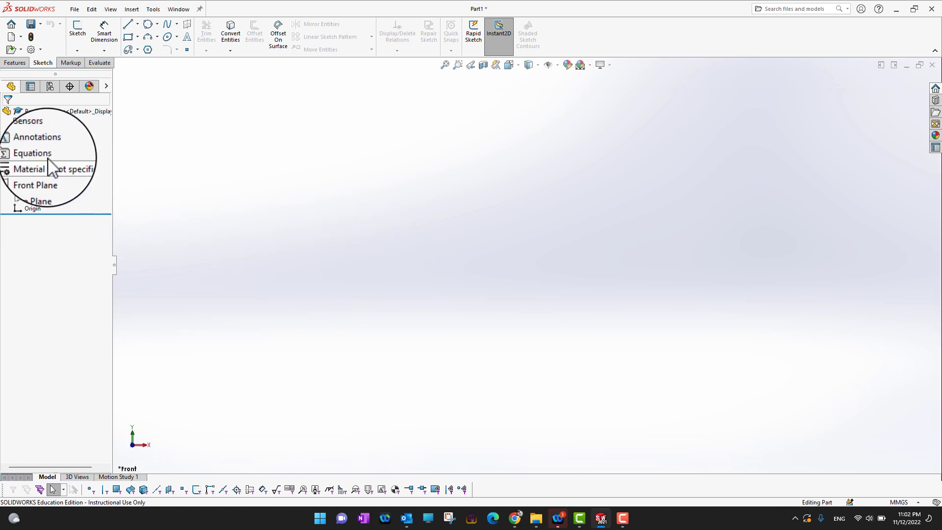
Open the equation manager and add a global variable A with the value 4.
right_click(49, 164)
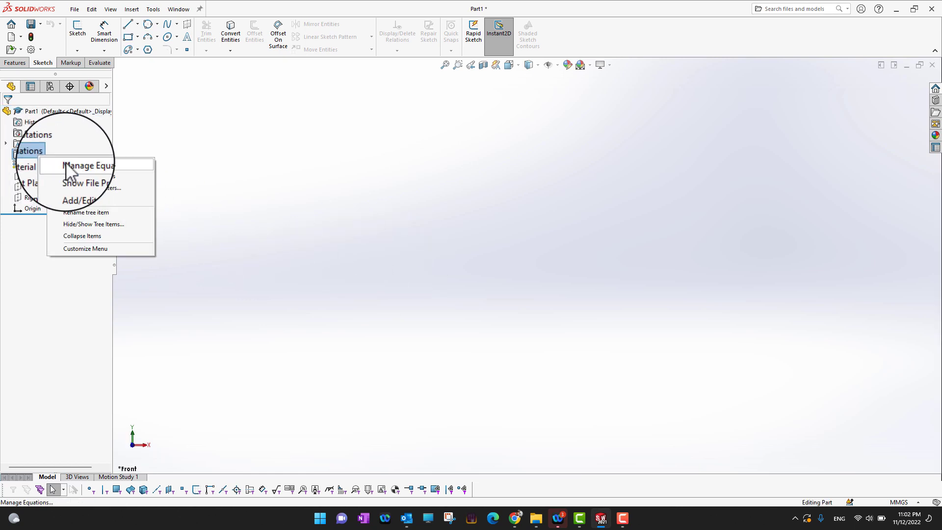
left_click(69, 167)
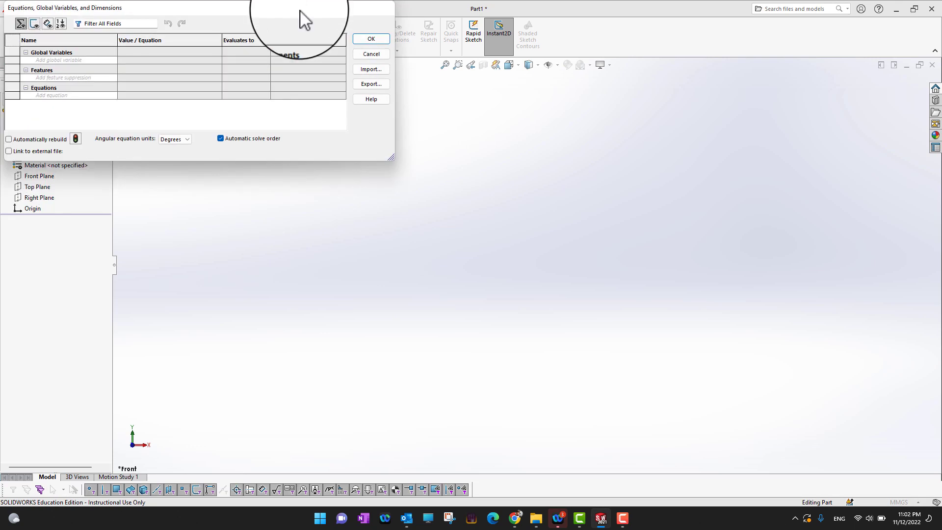
left_click_drag(301, 10, 521, 125)
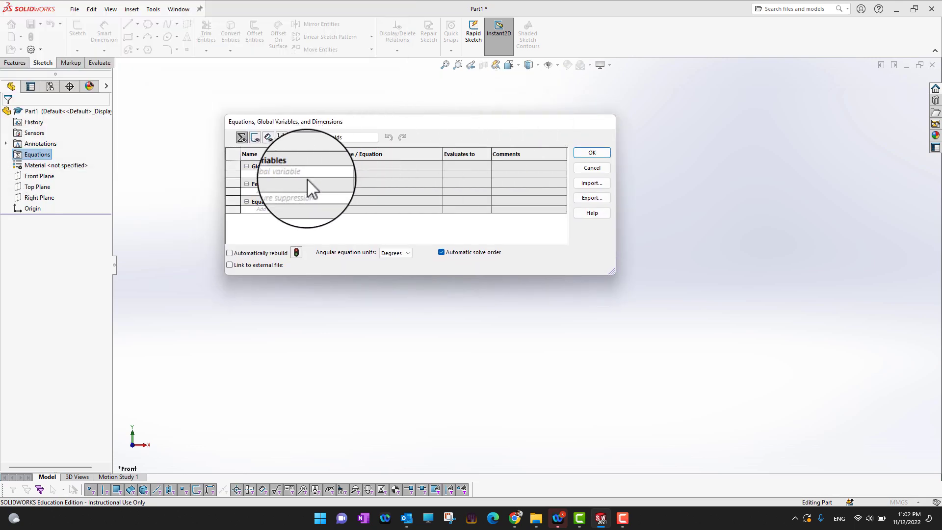
left_click(281, 171)
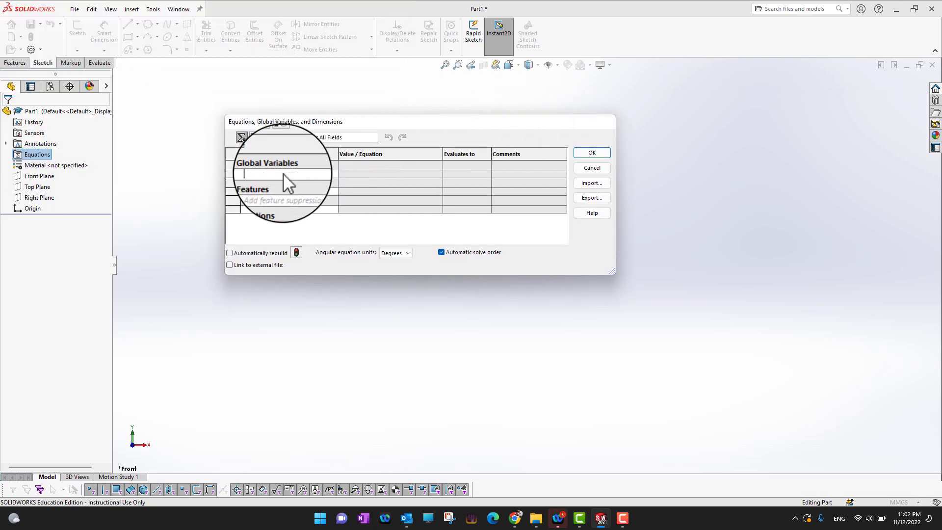
type("A")
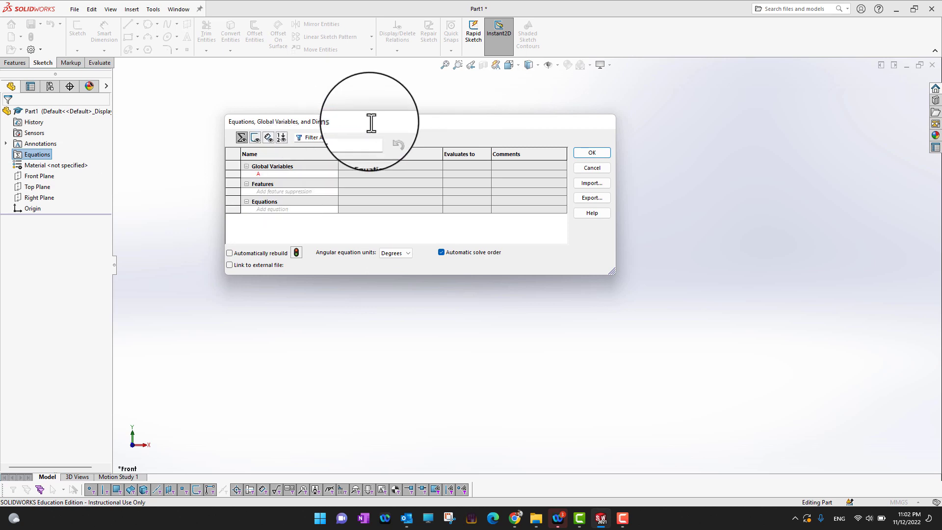
left_click(360, 172)
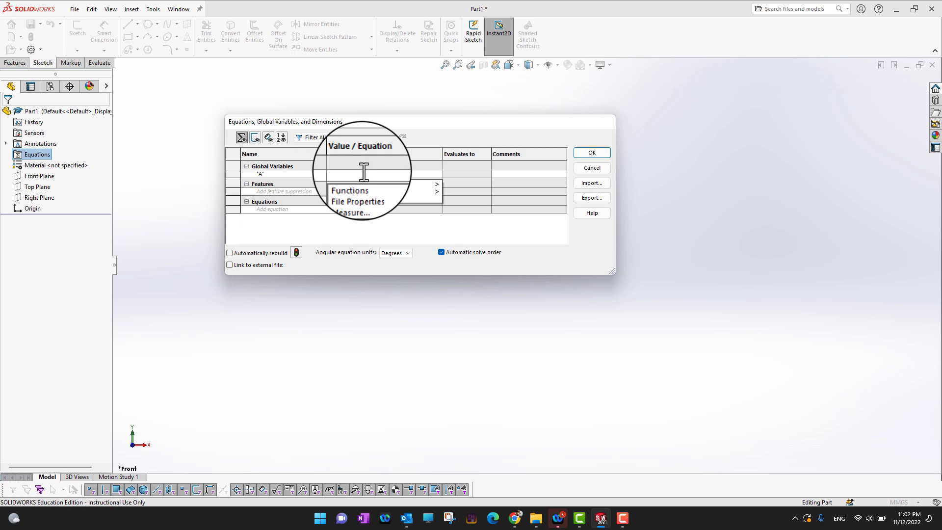
type("=4")
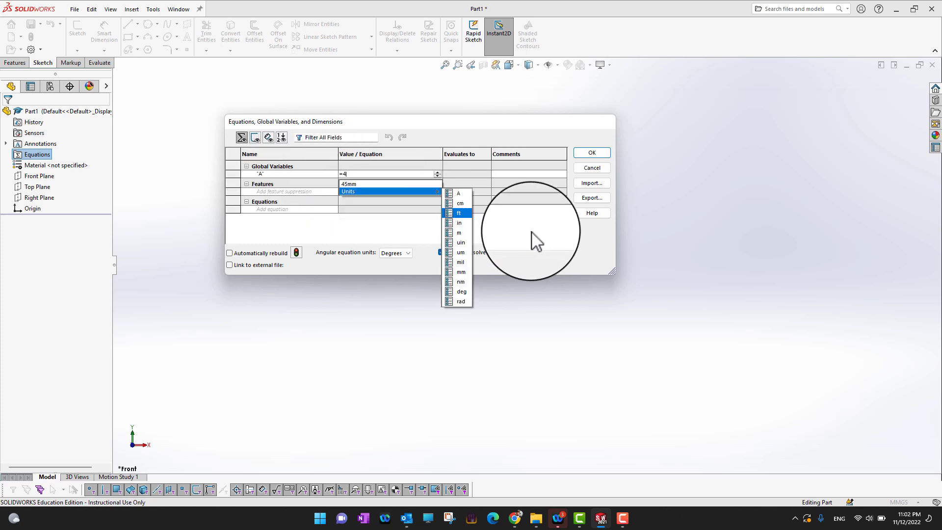
left_click(285, 175)
Add a second global variable B with the value 2 and accept the equations.
left_click(276, 184)
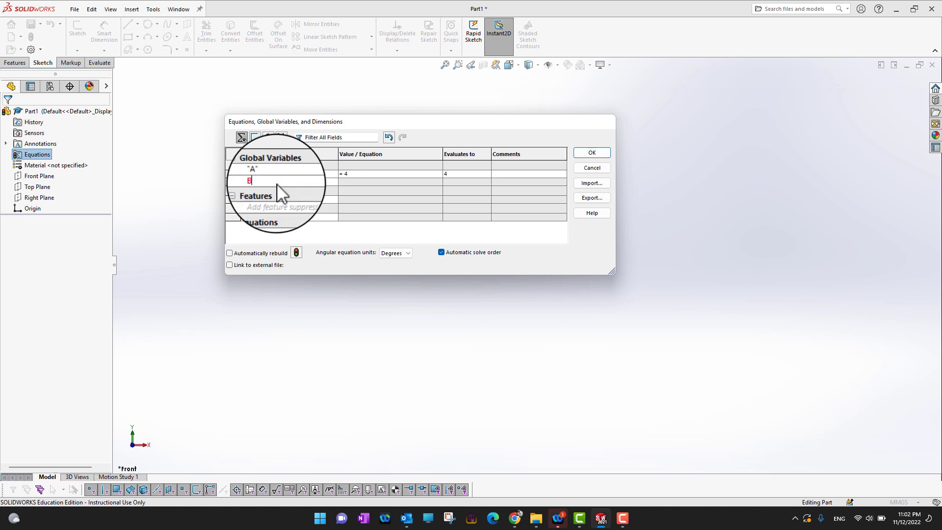
type("B")
left_click(357, 181)
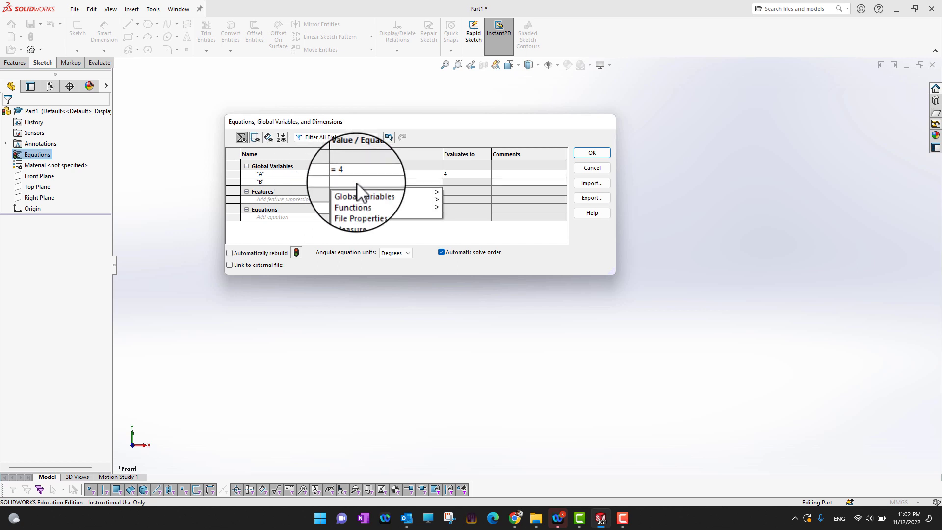
type("2")
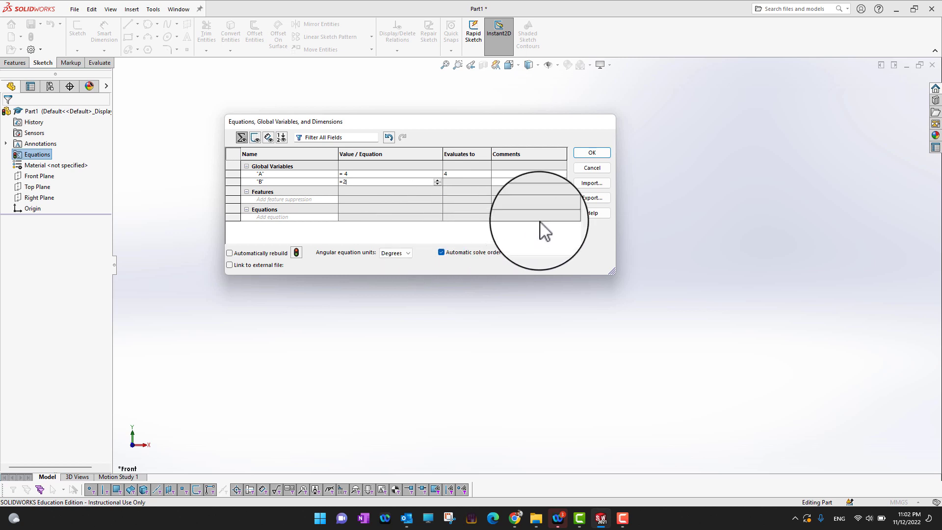
left_click(586, 151)
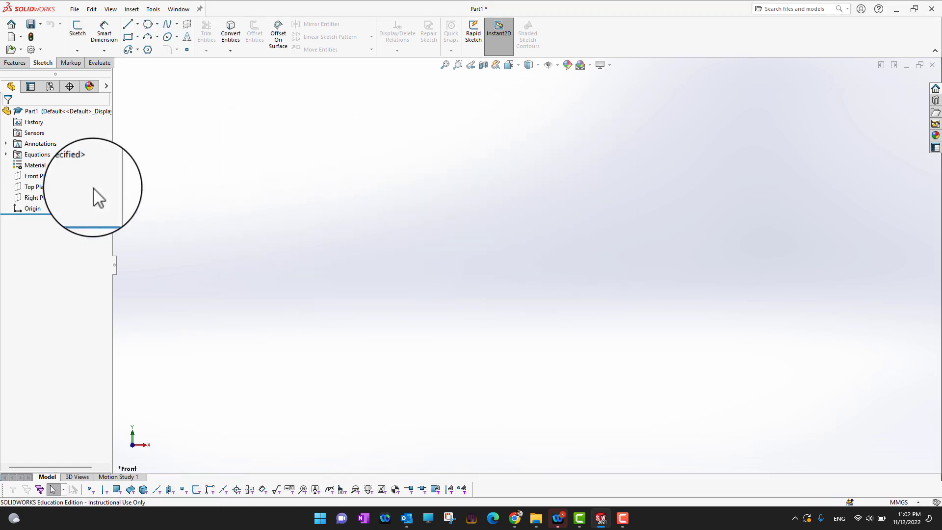
Start a sketch on the Front Plane and draw a corner rectangle about 145 mm wide and 88 mm high.
left_click(37, 176)
left_click(33, 164)
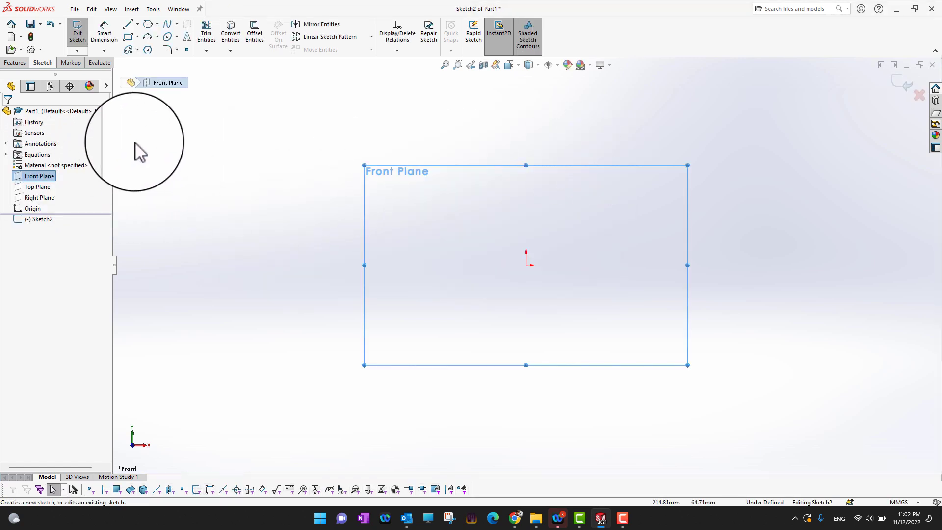
left_click(128, 37)
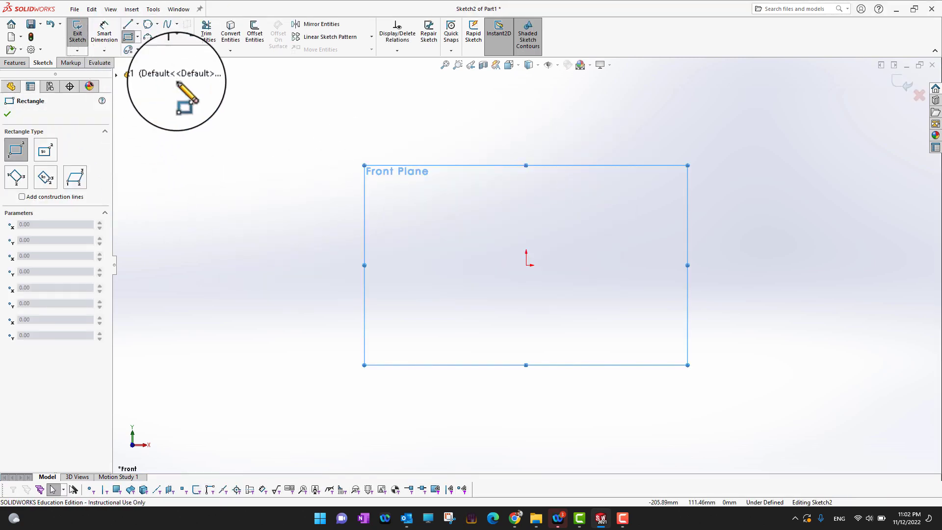
left_click_drag(294, 161, 557, 321)
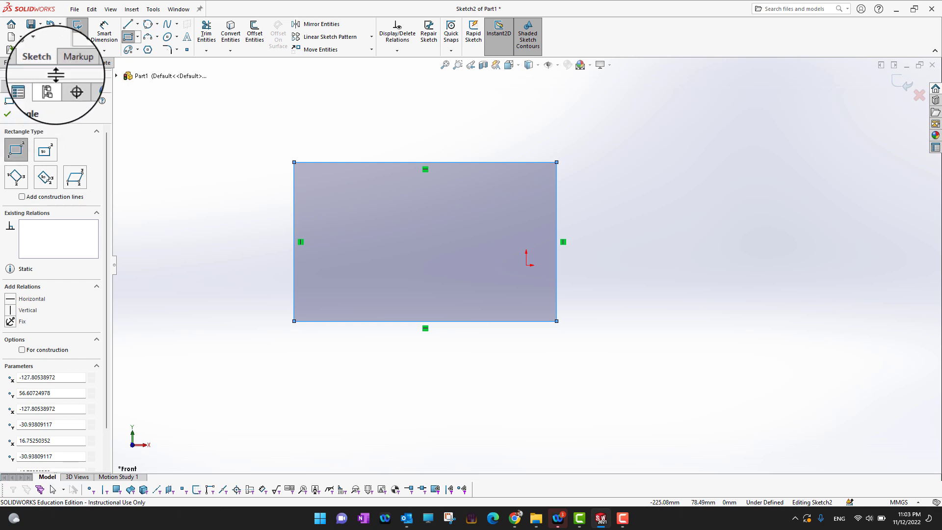
Dimension the rectangle's top edge and link its length to global variable A.
left_click(106, 42)
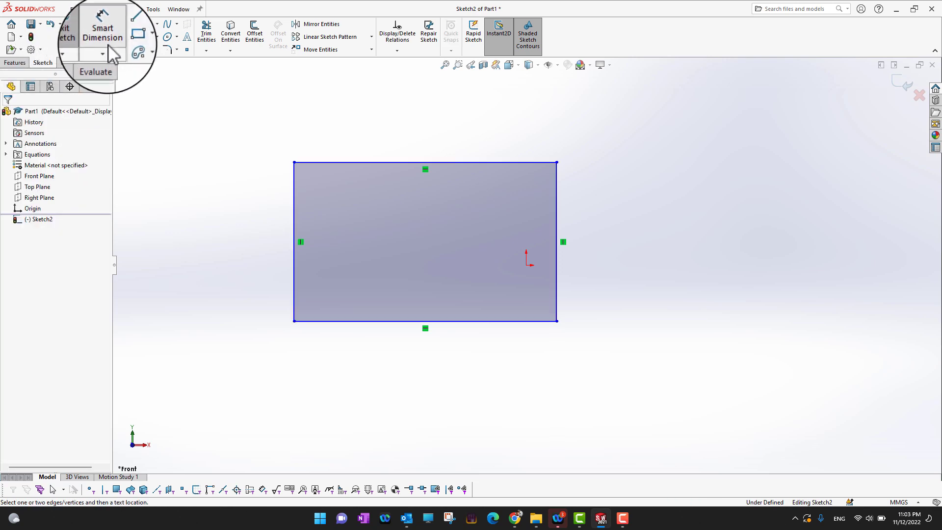
left_click(403, 162)
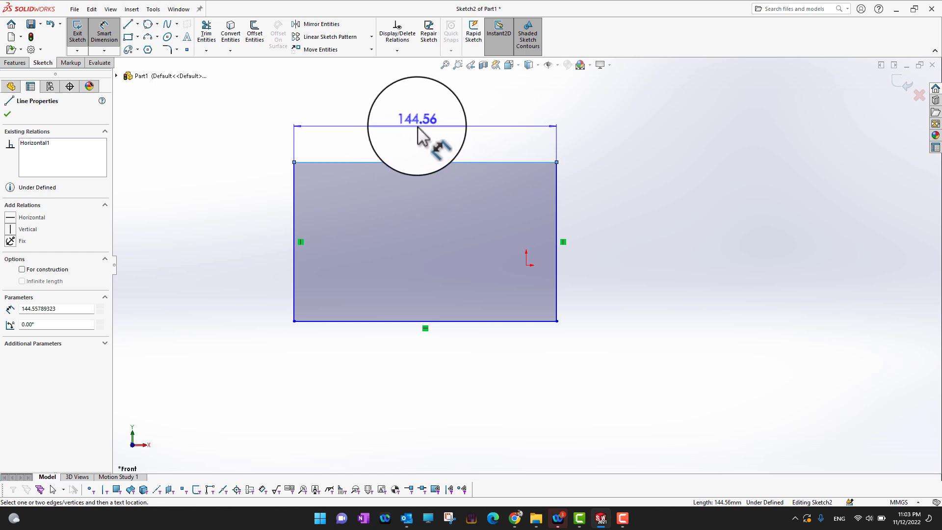
left_click(418, 126)
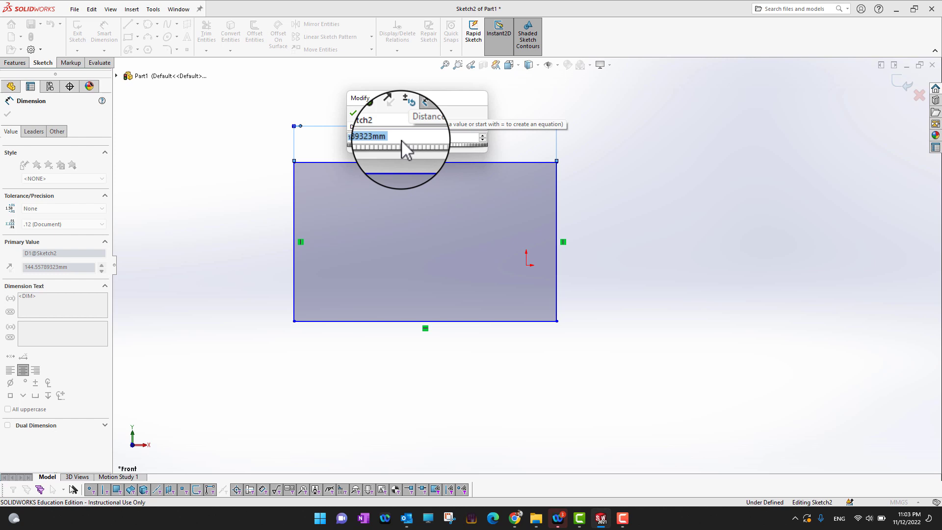
type("=")
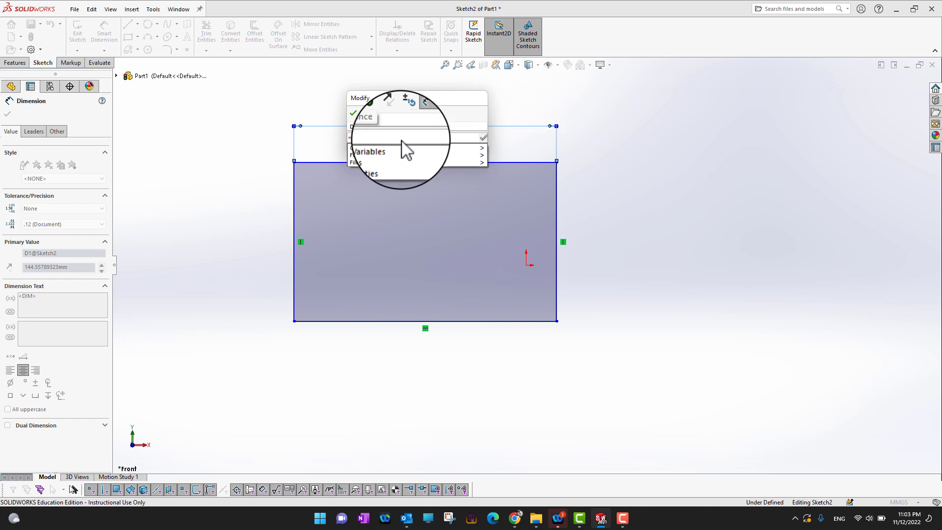
mouse_move(410, 148)
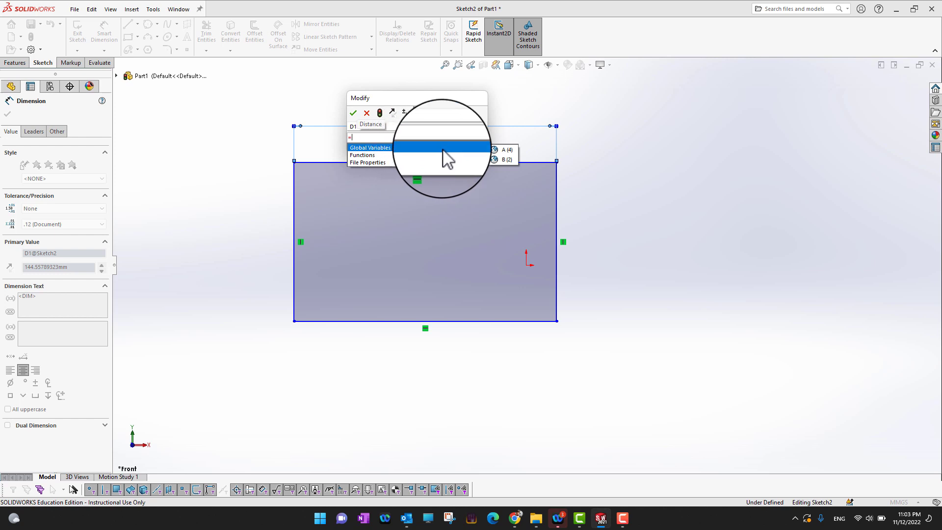
left_click(502, 150)
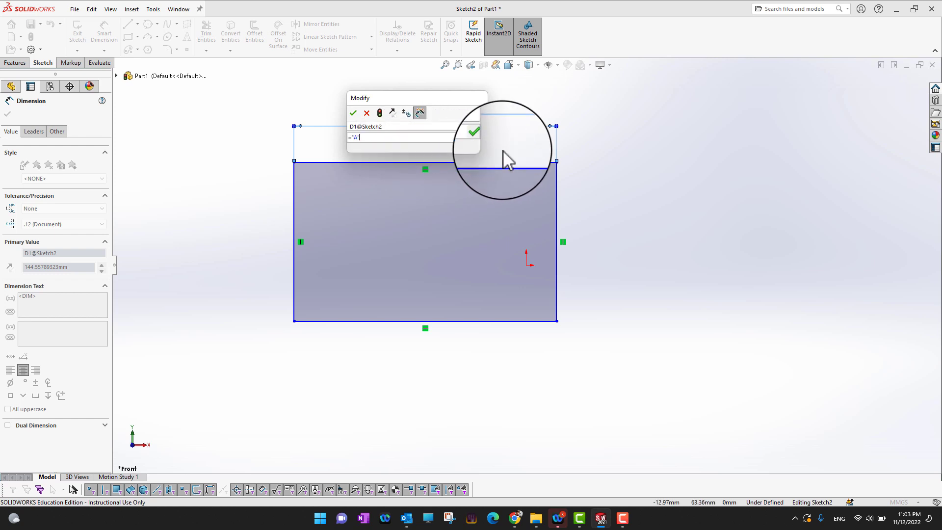
left_click(352, 114)
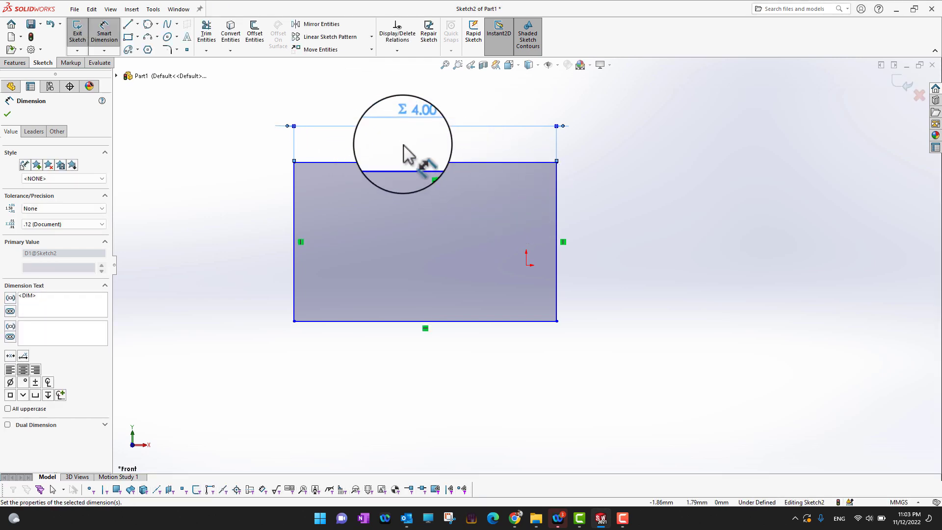
Dimension the rectangle's right edge and link its length to global variable B.
left_click(104, 30)
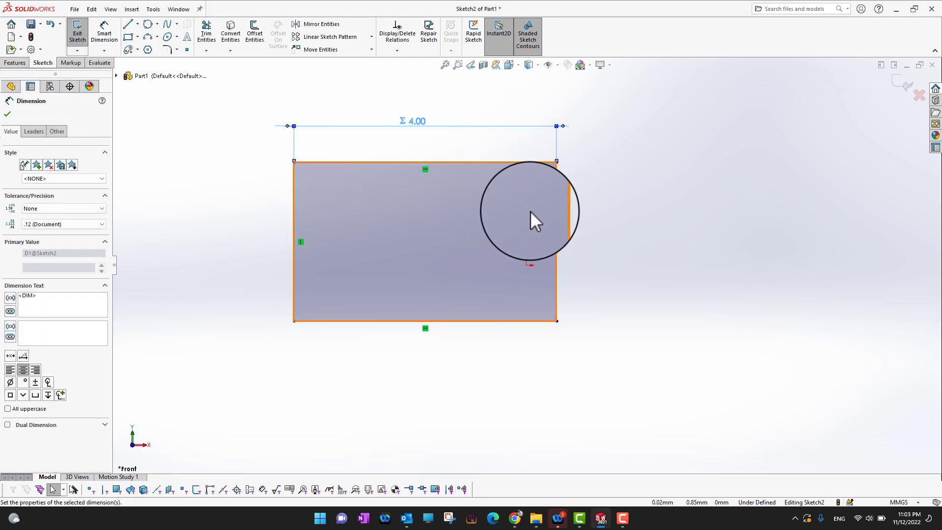
left_click(557, 223)
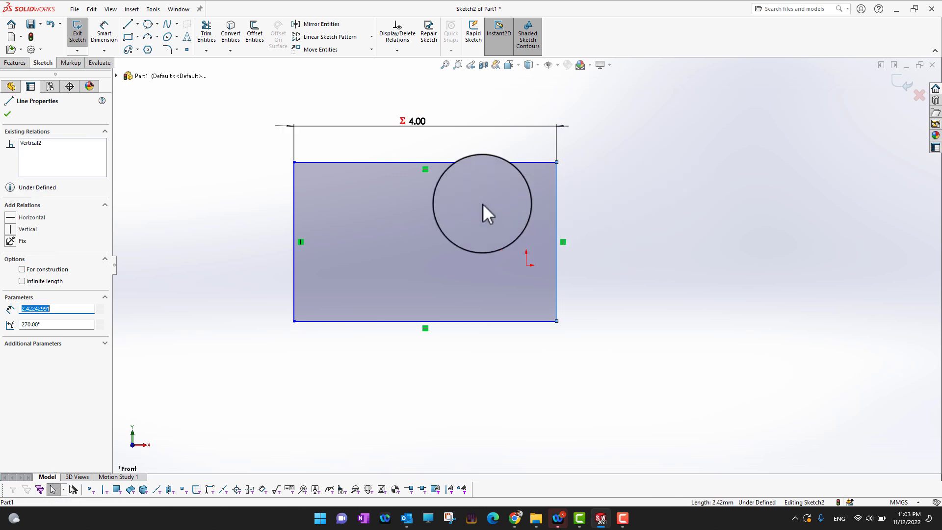
left_click(105, 40)
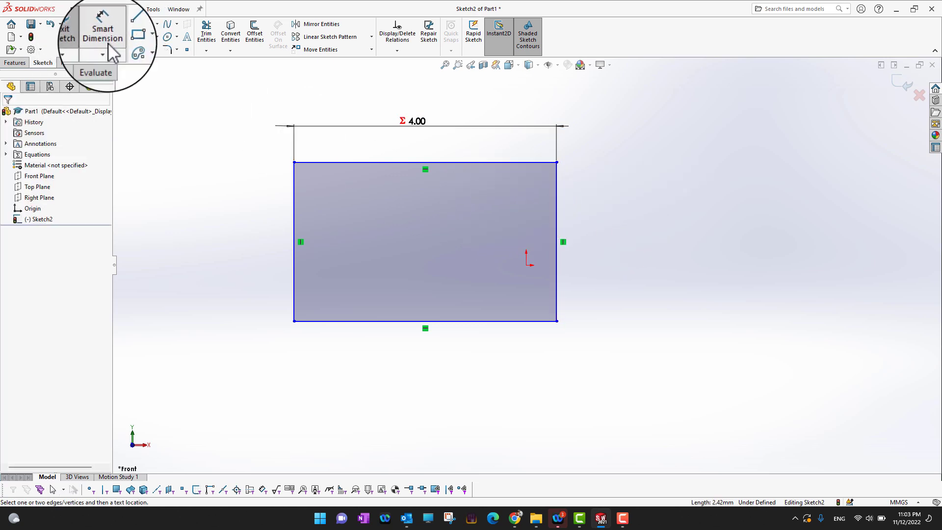
left_click(557, 227)
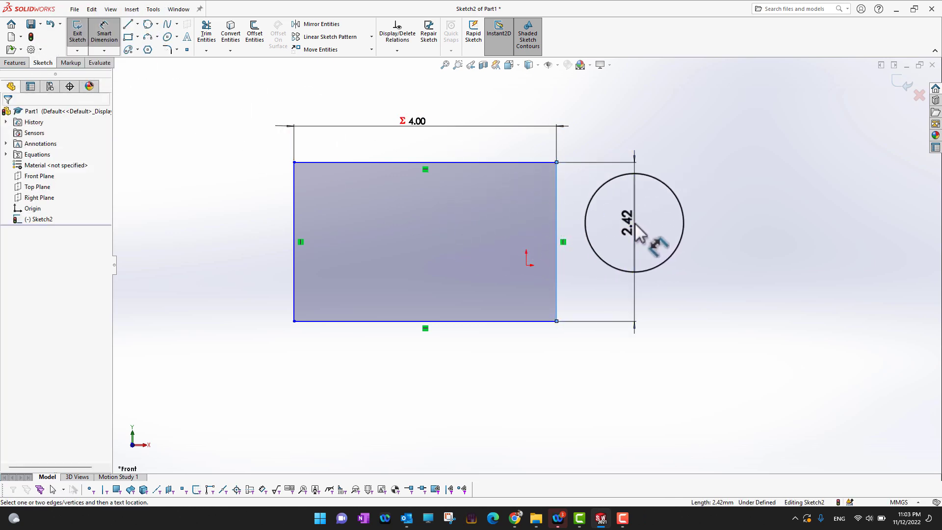
left_click(670, 250)
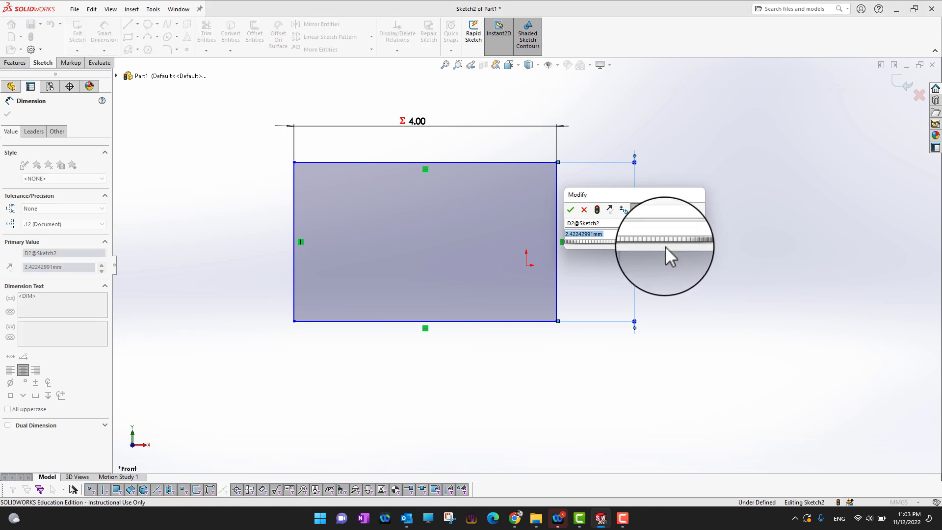
type("=")
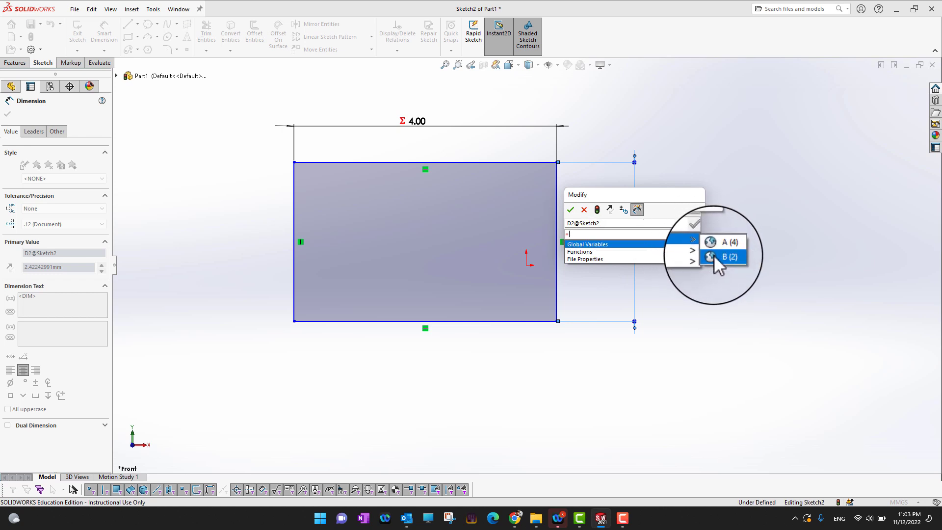
left_click(714, 255)
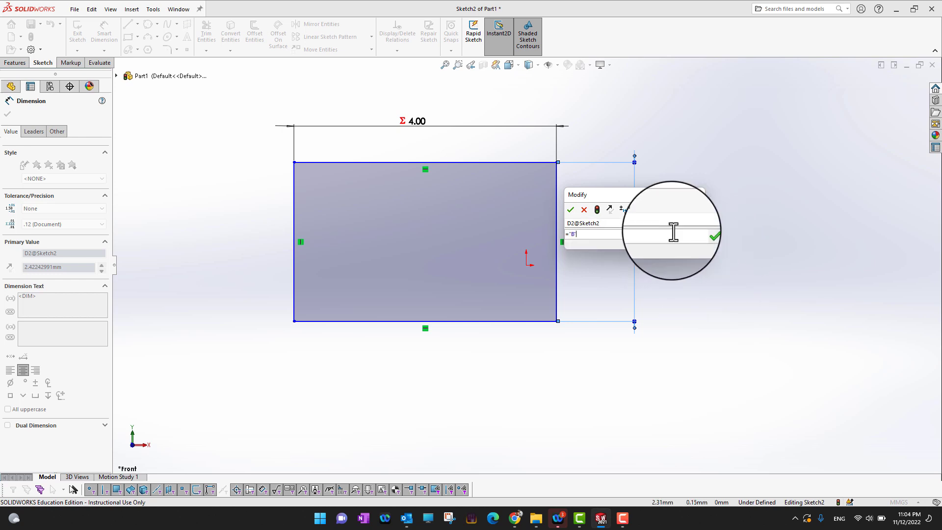
left_click(569, 212)
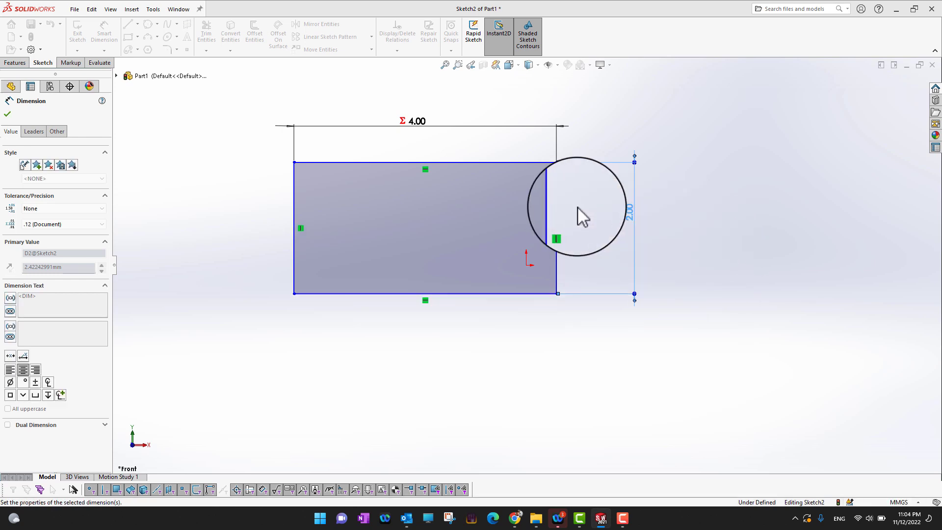
Extrude the rectangle as a blind boss with its depth linked to global variable B.
left_click(9, 116)
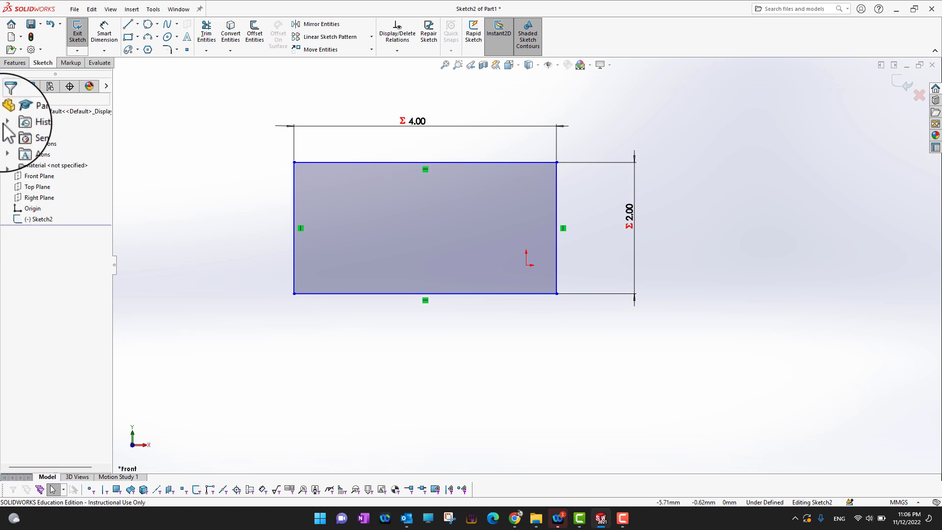
left_click(14, 63)
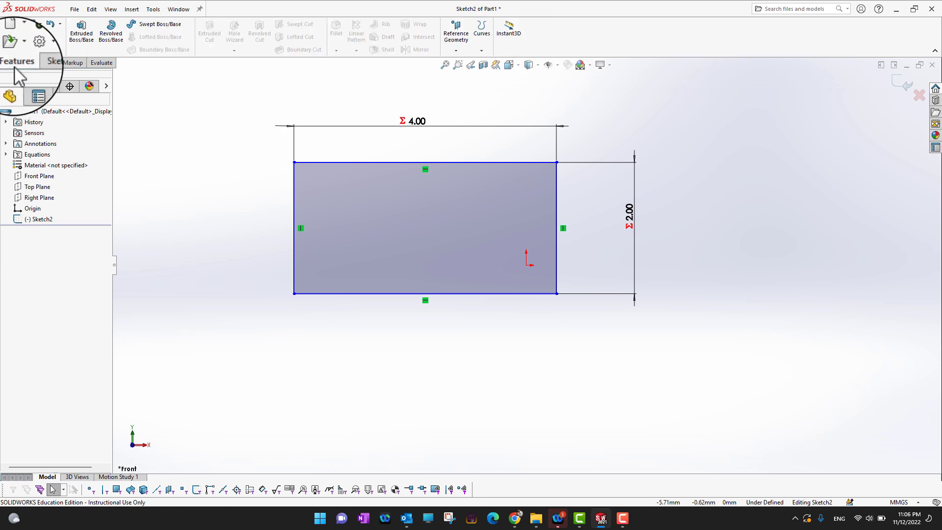
left_click(86, 36)
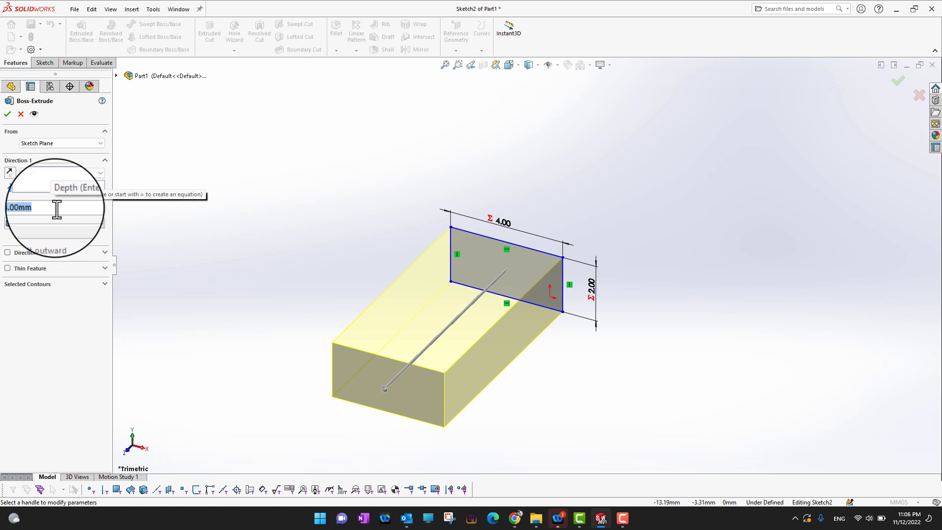
type("=")
mouse_move(70, 218)
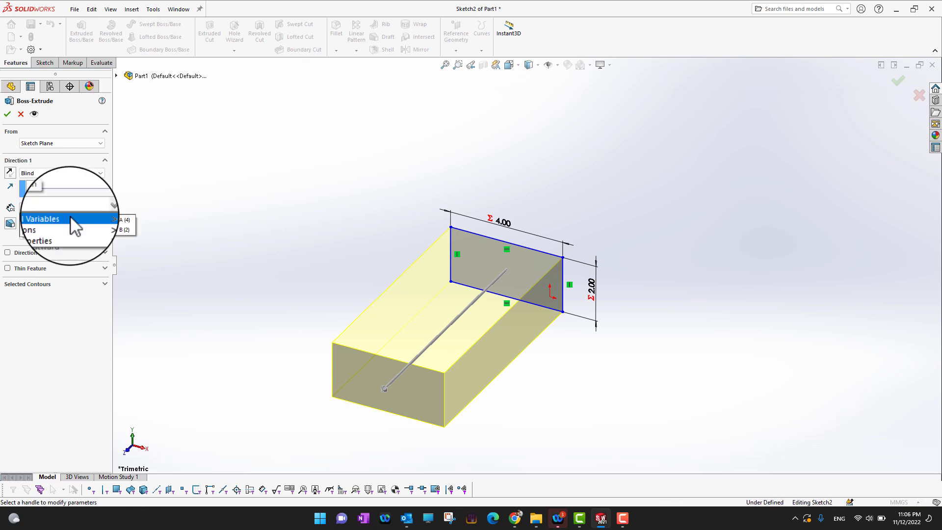
left_click(116, 228)
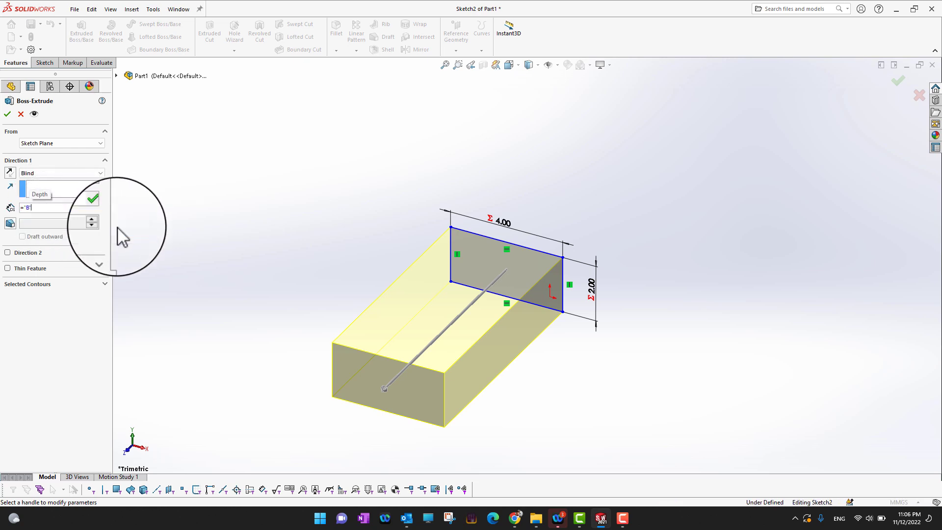
key("Return")
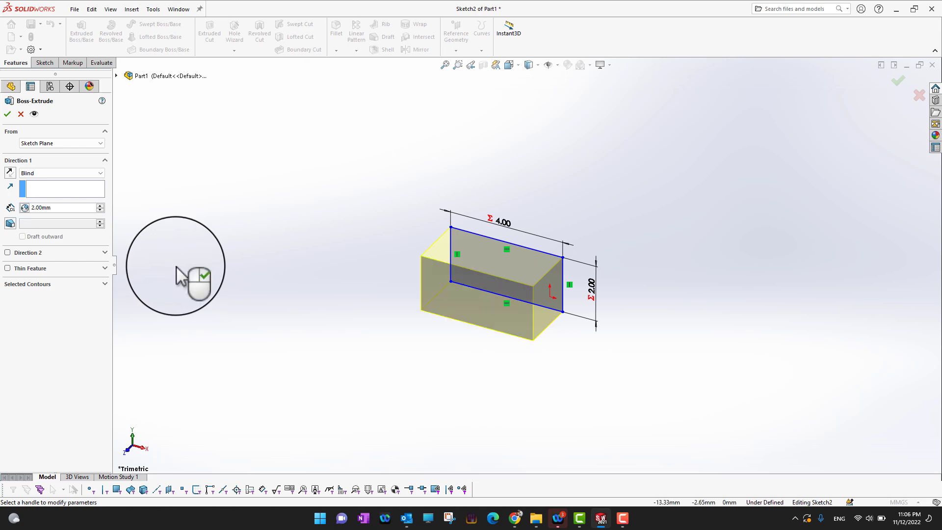
left_click(8, 113)
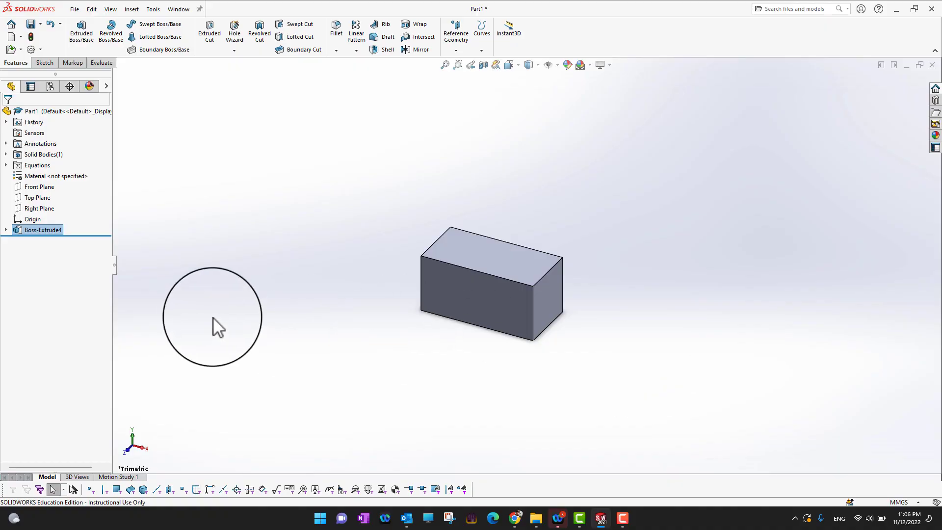
Open the equations manager and set global variable A to 8.
right_click(41, 165)
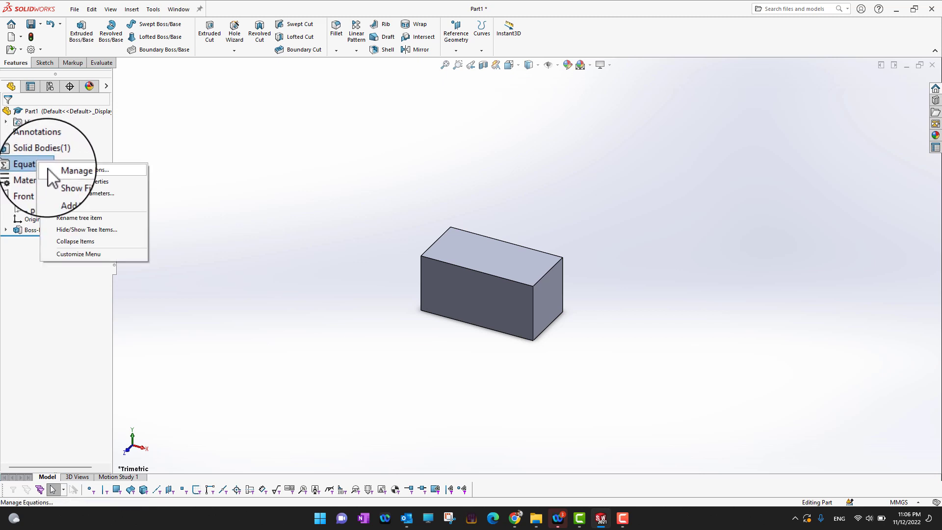
left_click(48, 168)
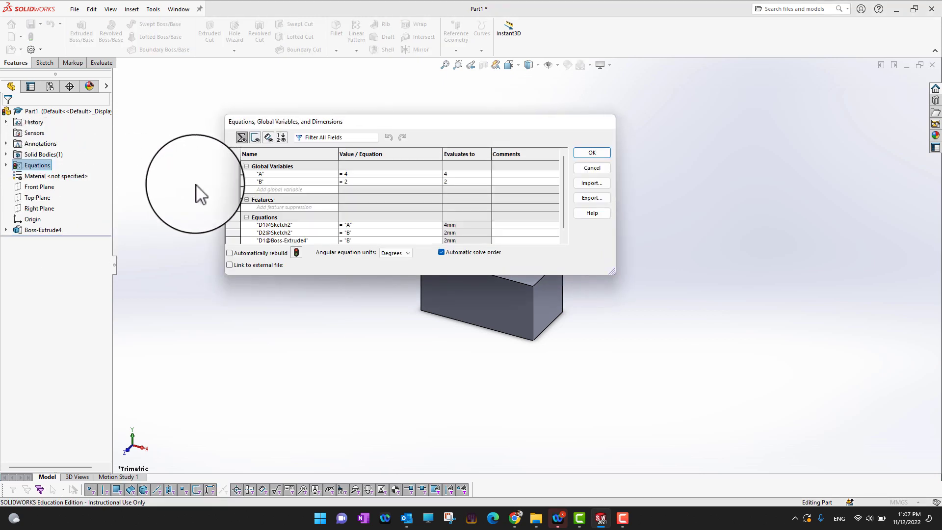
left_click(362, 174)
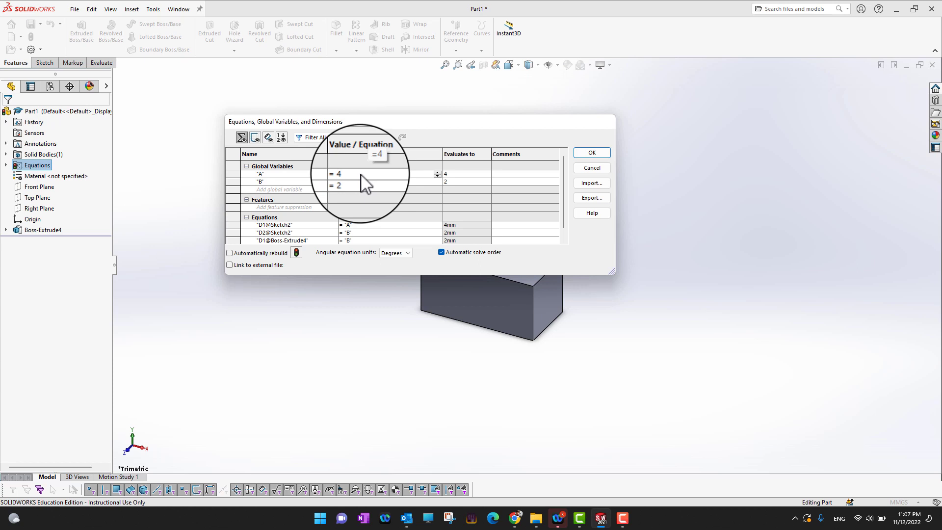
type("5")
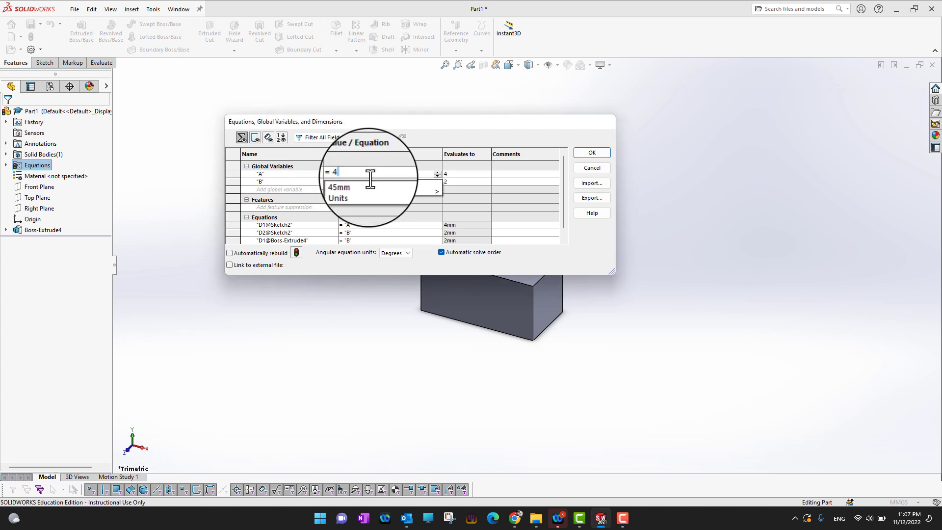
key("BackSpace")
type("8")
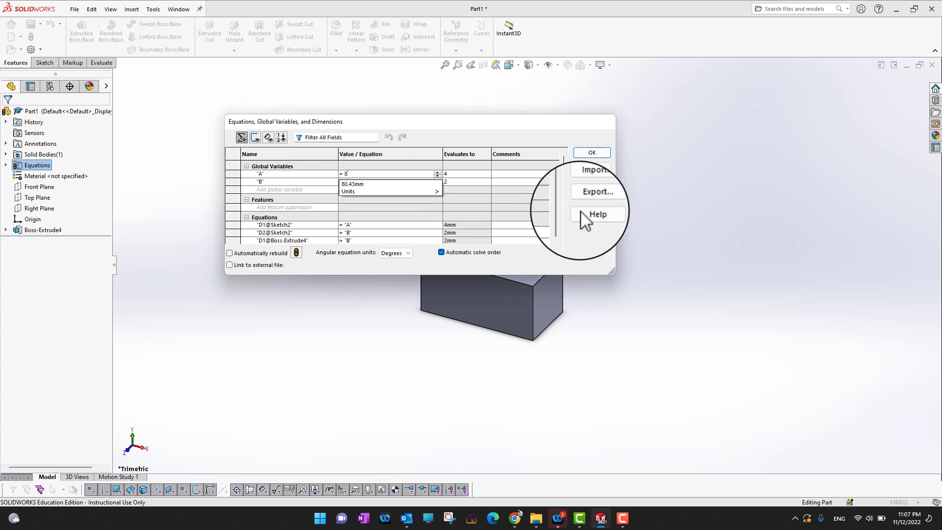
Set global variable B to 4 and accept the updated equations.
left_click(369, 181)
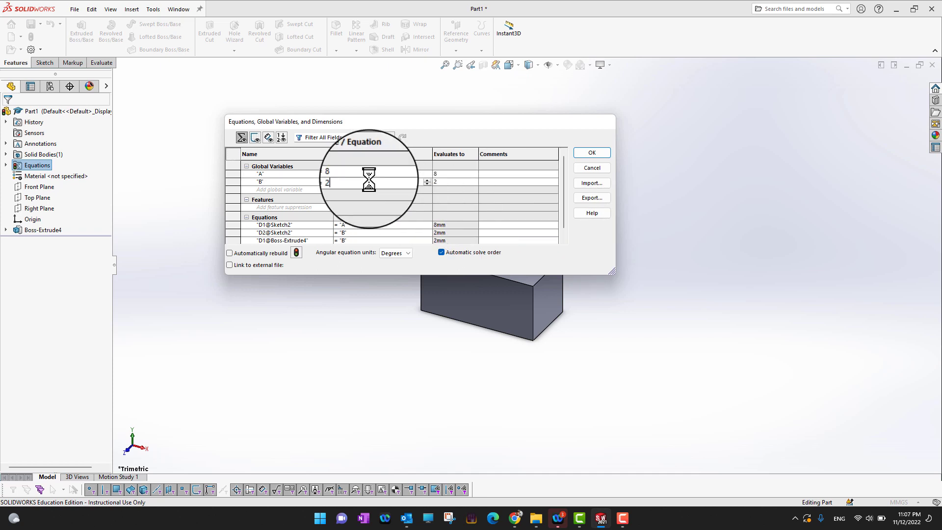
key("BackSpace")
type("4")
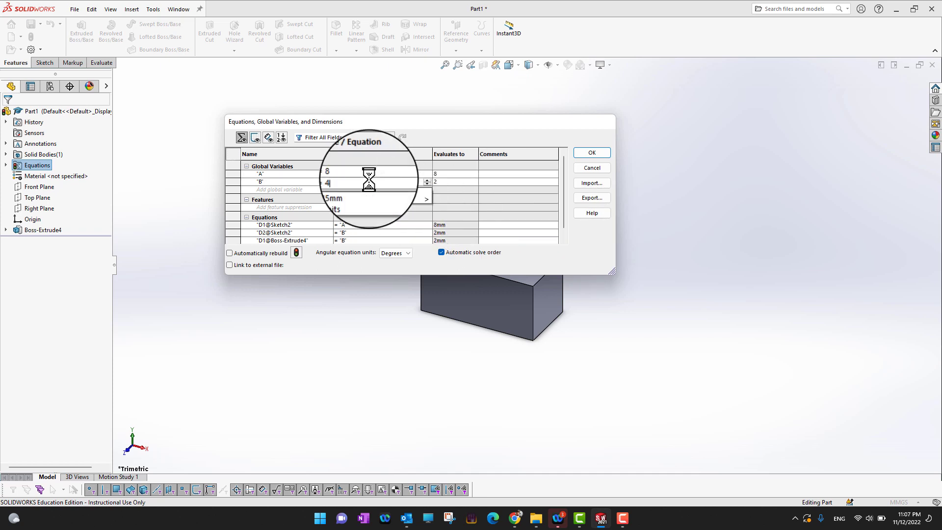
left_click(578, 249)
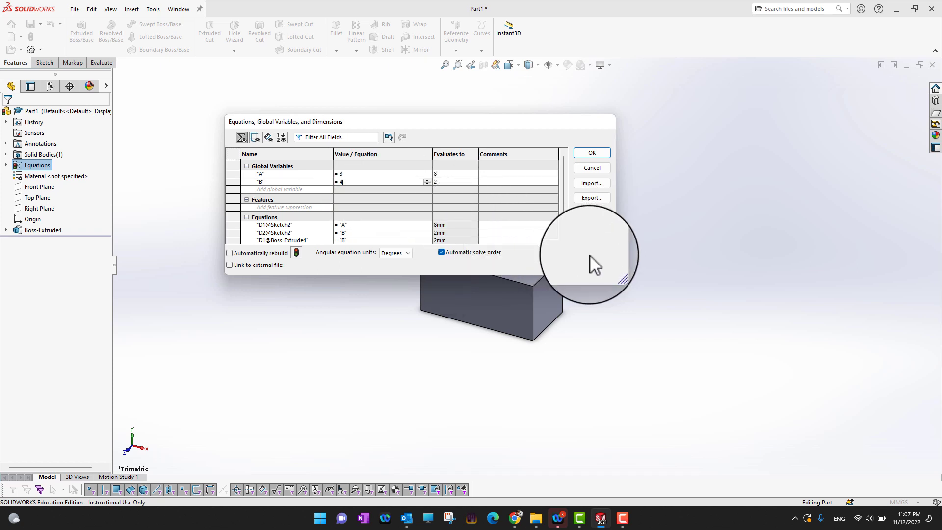
left_click(583, 154)
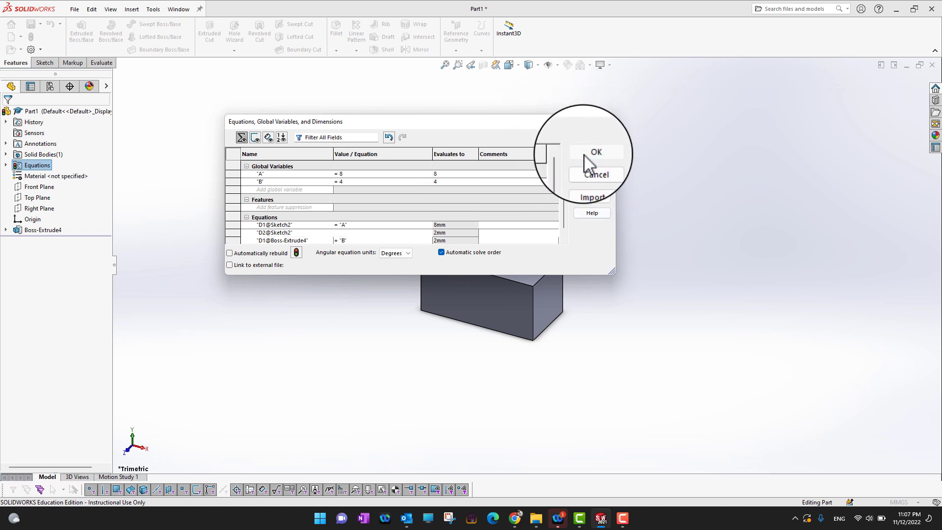
left_click(583, 154)
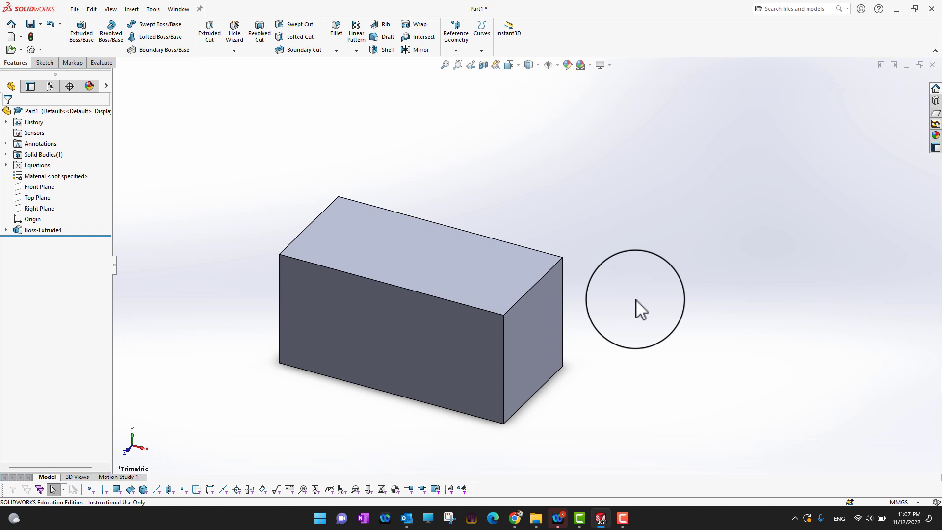
Open the extrusion's sketch in front view to examine its variable-driven dimensions, and exit the sketch.
left_click(6, 229)
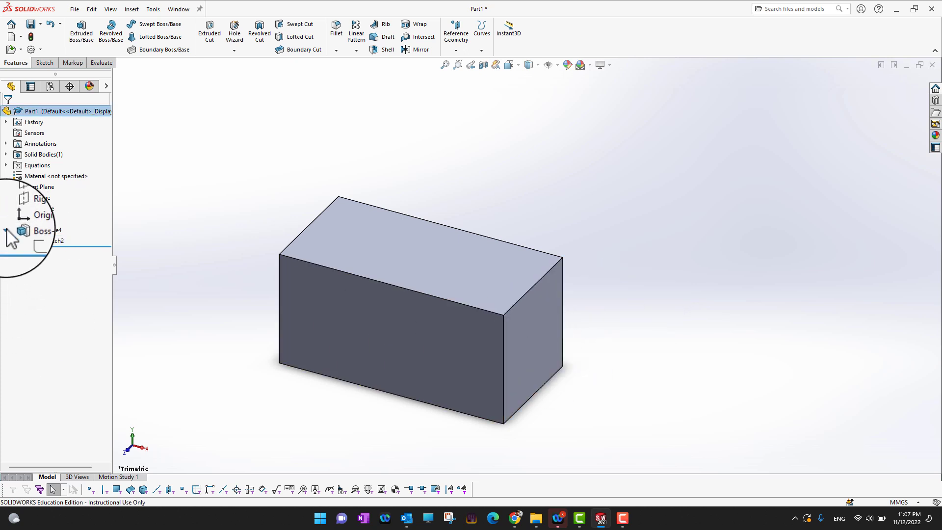
left_click(30, 242)
left_click(49, 215)
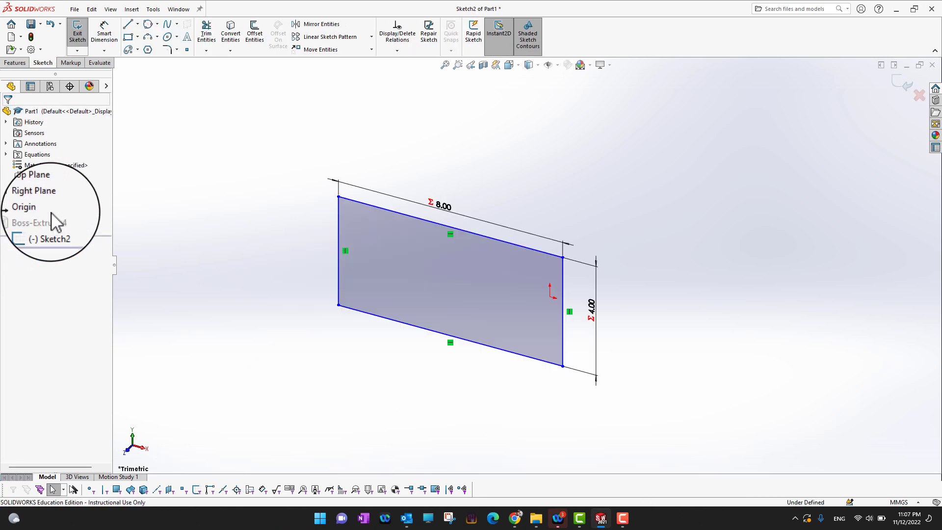
key("space")
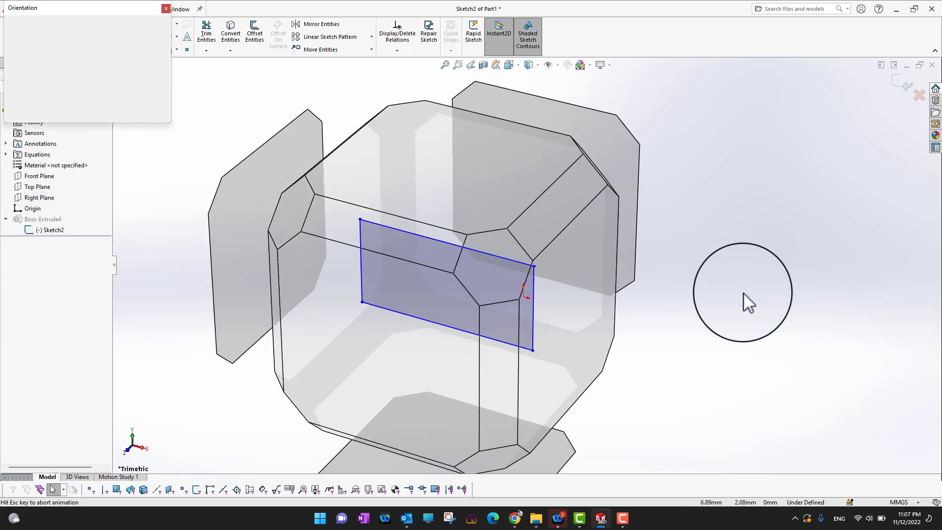
left_click(366, 356)
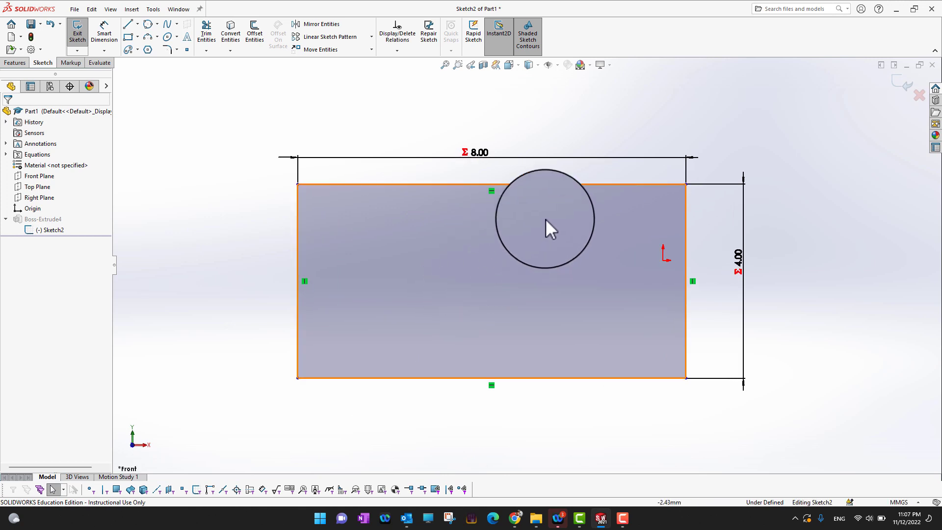
mouse_move(545, 219)
left_mouse_down()
mouse_move(659, 254)
mouse_move(585, 245)
left_mouse_up()
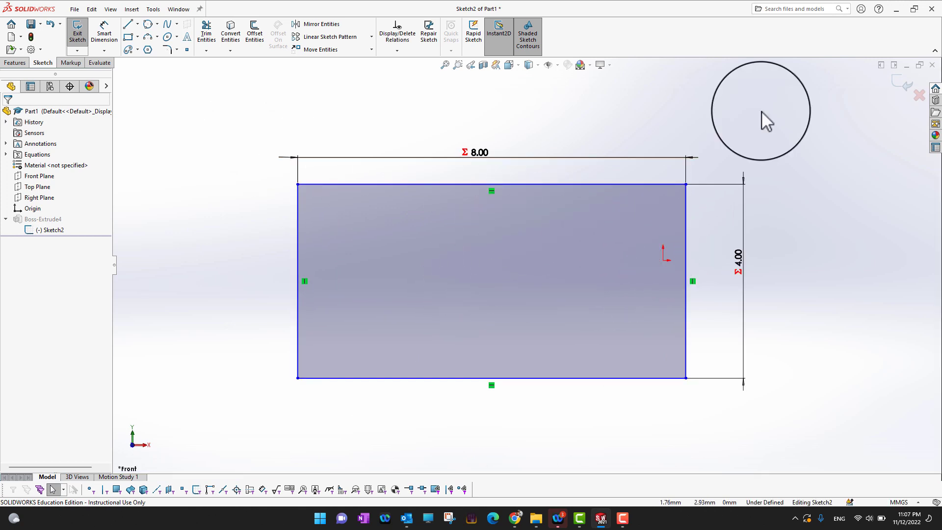
left_click(899, 81)
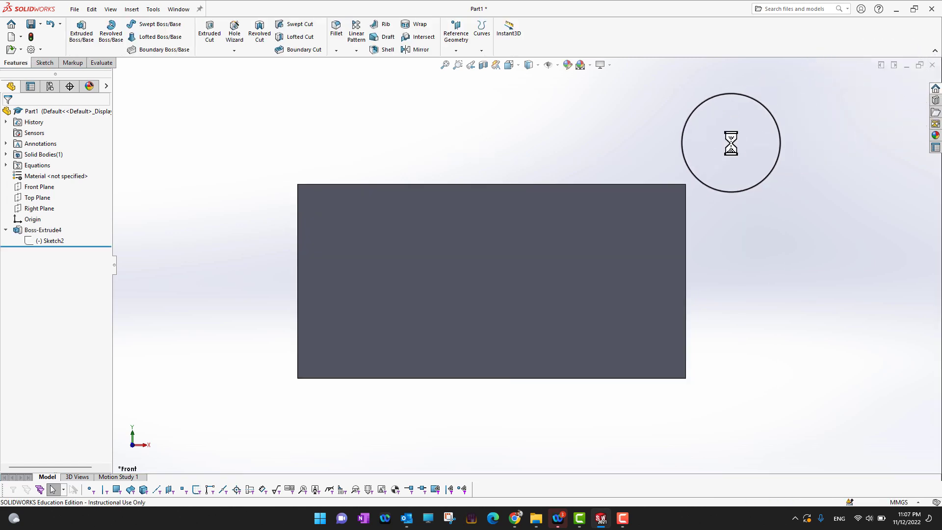
Reopen the extrusion's sketch and draw a corner rectangle about 5.7 mm wide and 2.1 mm high inside the existing one.
left_click(49, 245)
left_click(57, 221)
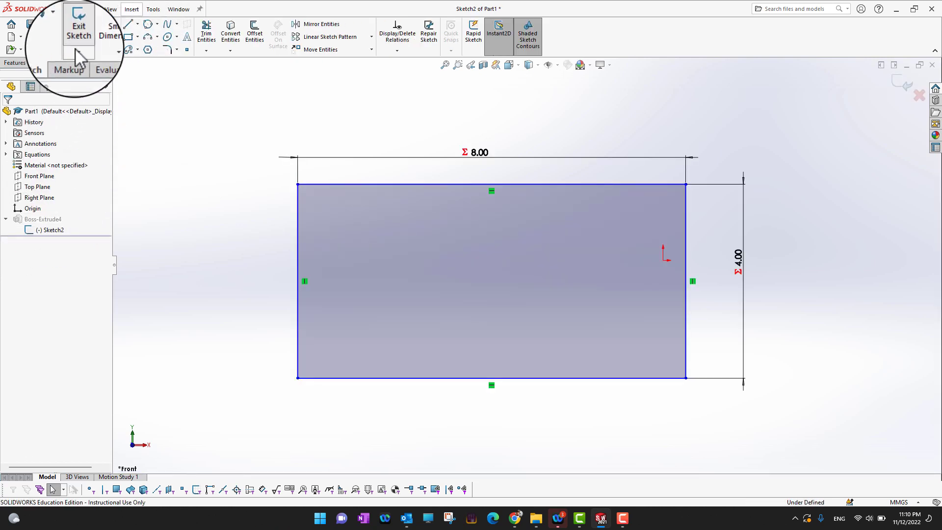
left_click(128, 37)
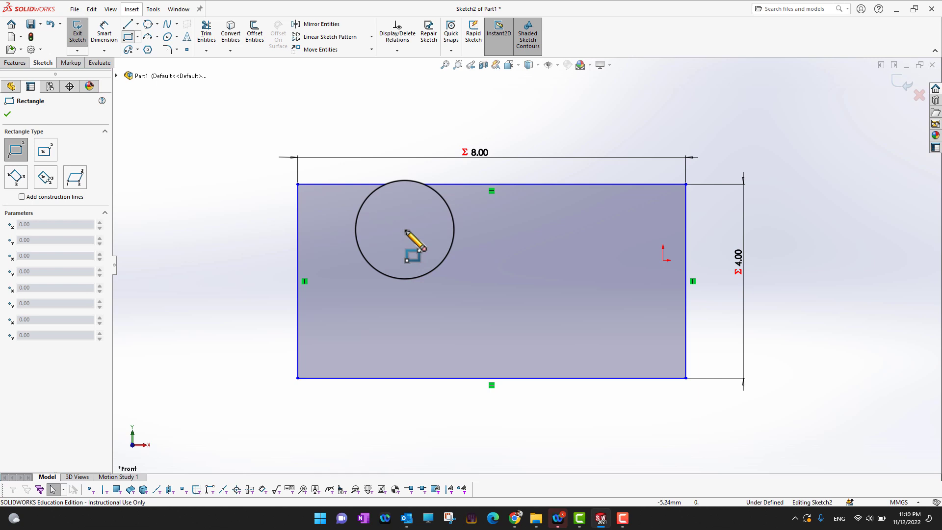
left_click(348, 227)
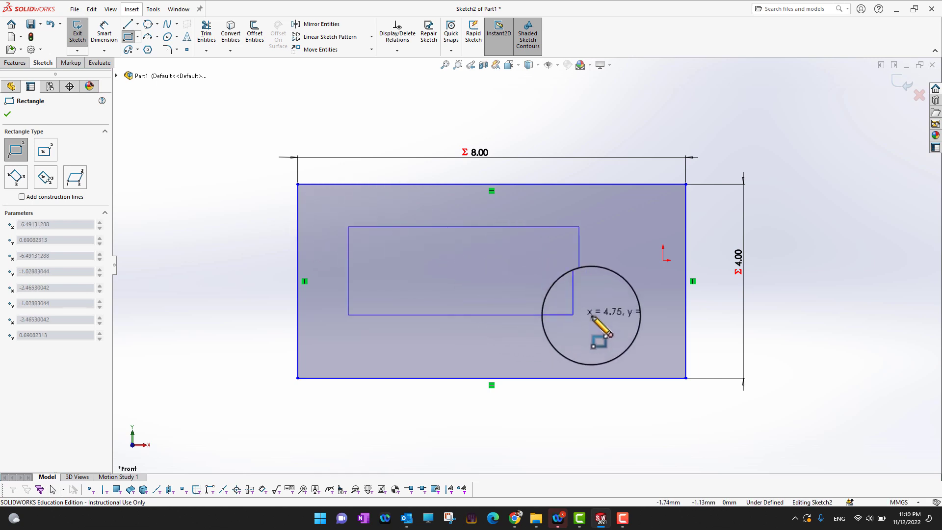
left_click(624, 330)
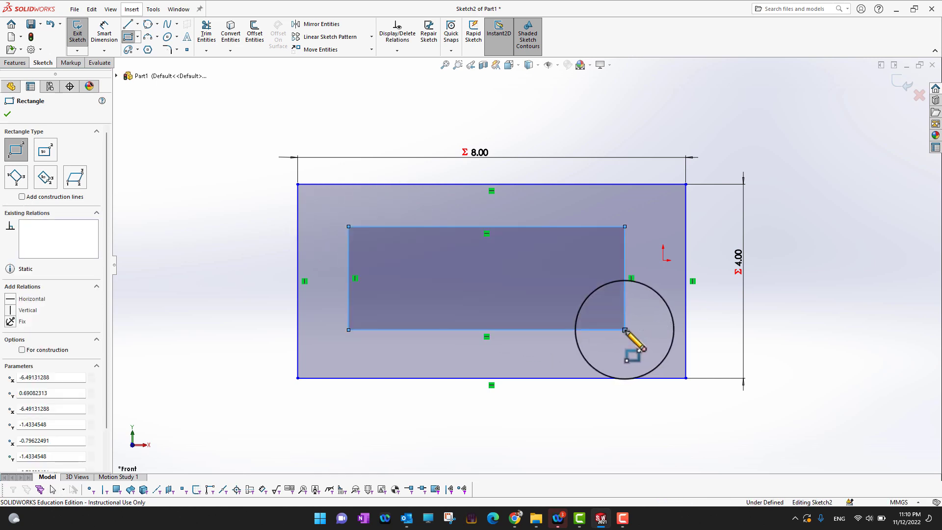
Dimension the inner rectangle's upper edge by creating a new global variable r from the dimension, with the value 6.
left_click(104, 31)
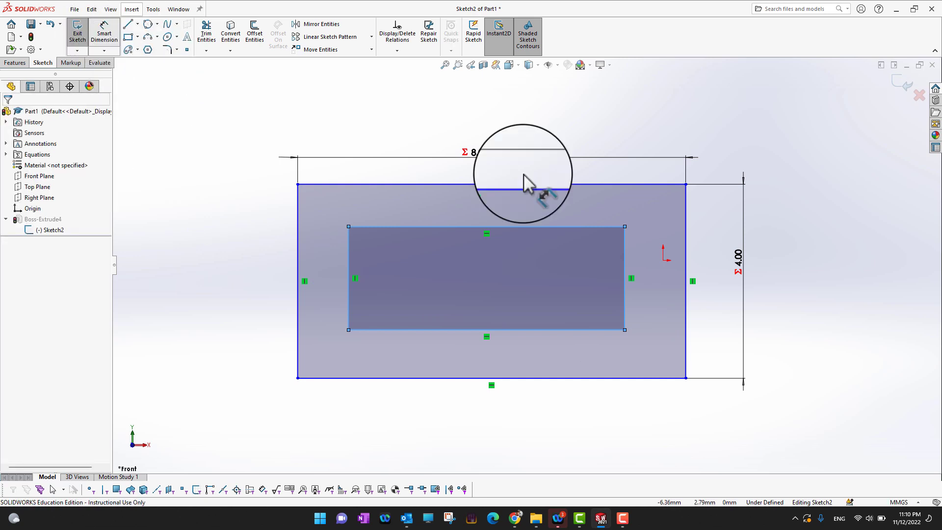
left_click(525, 227)
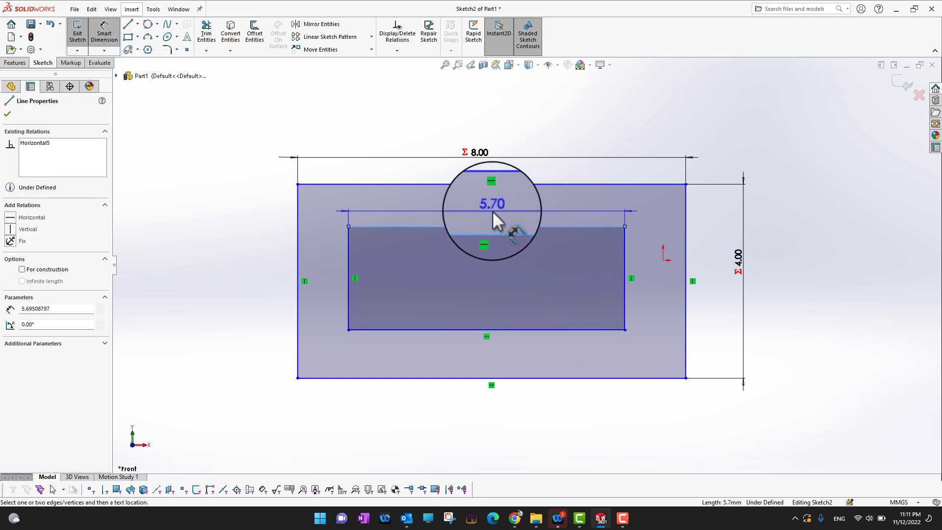
left_click(493, 210)
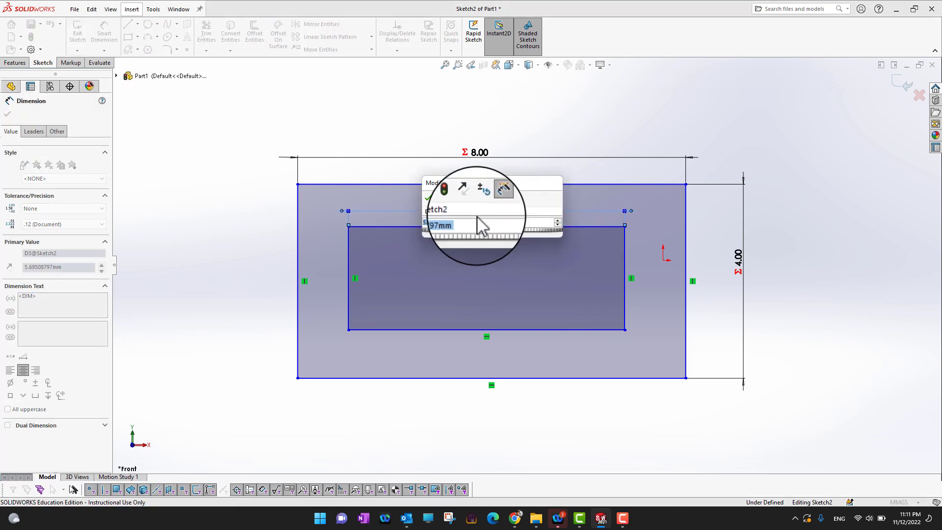
type("=")
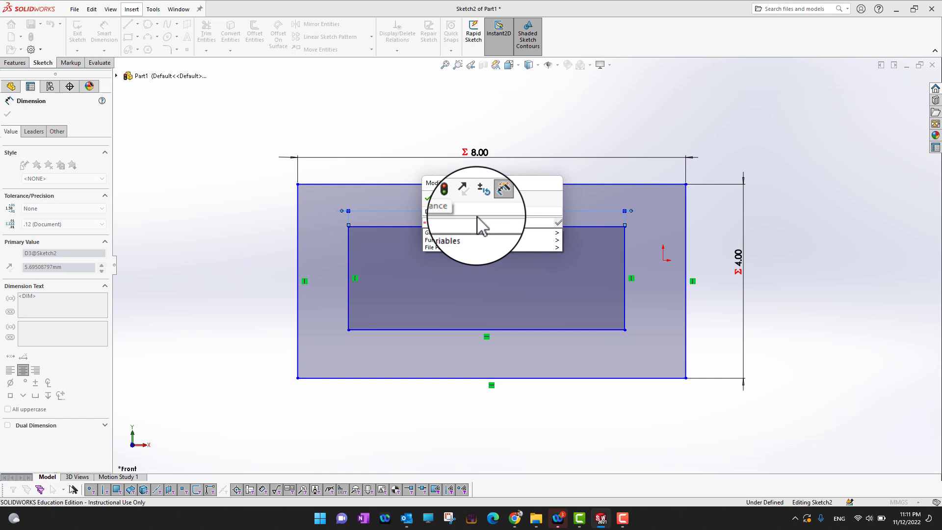
mouse_move(481, 234)
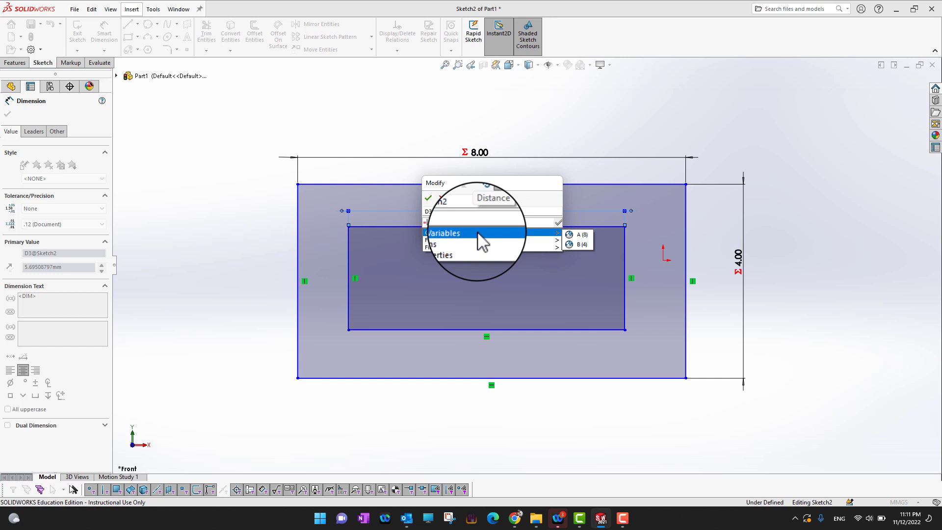
type("A")
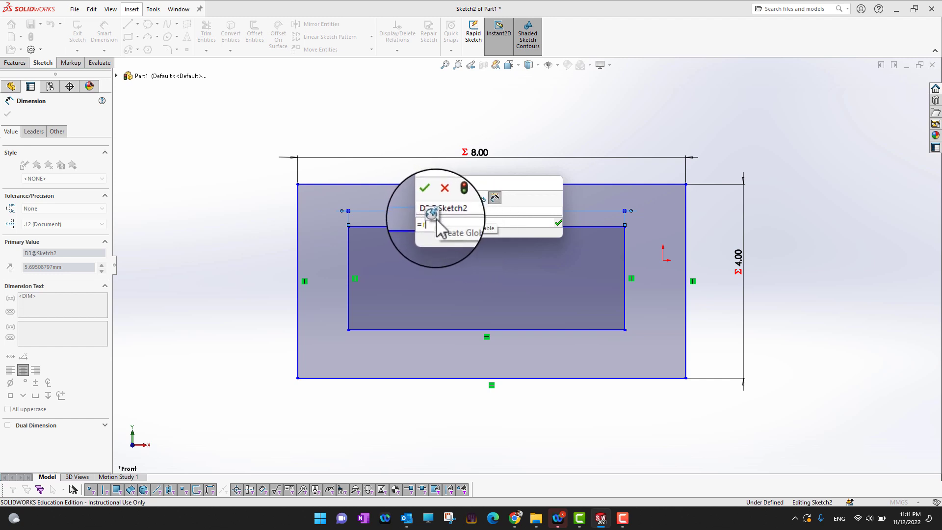
left_click(435, 217)
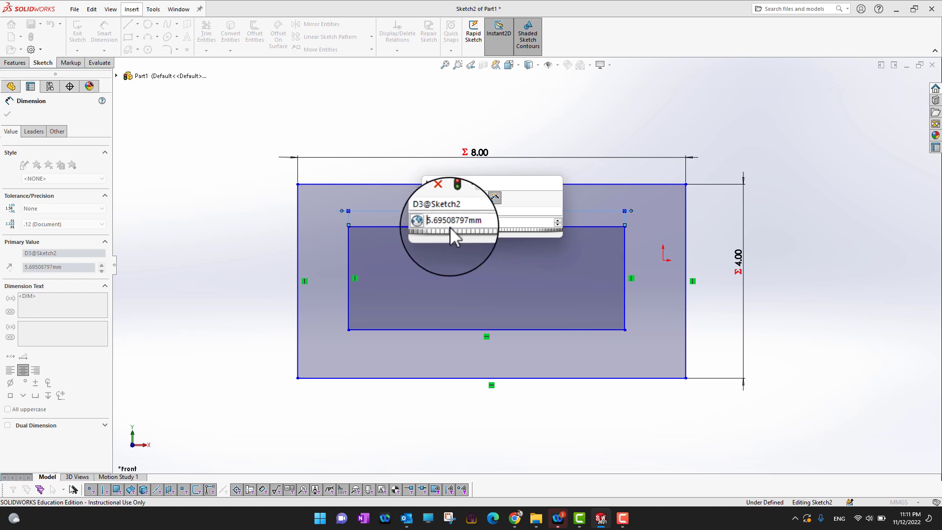
double_click(453, 223)
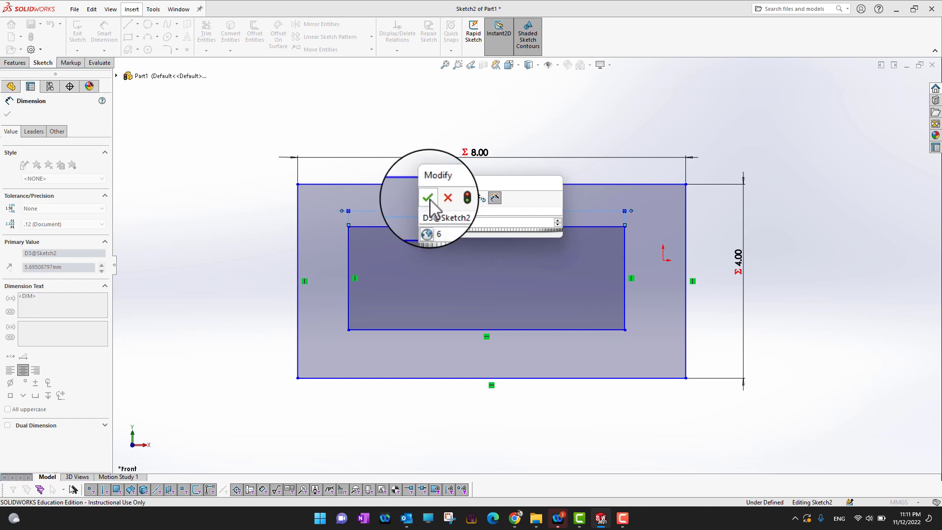
left_click(429, 199)
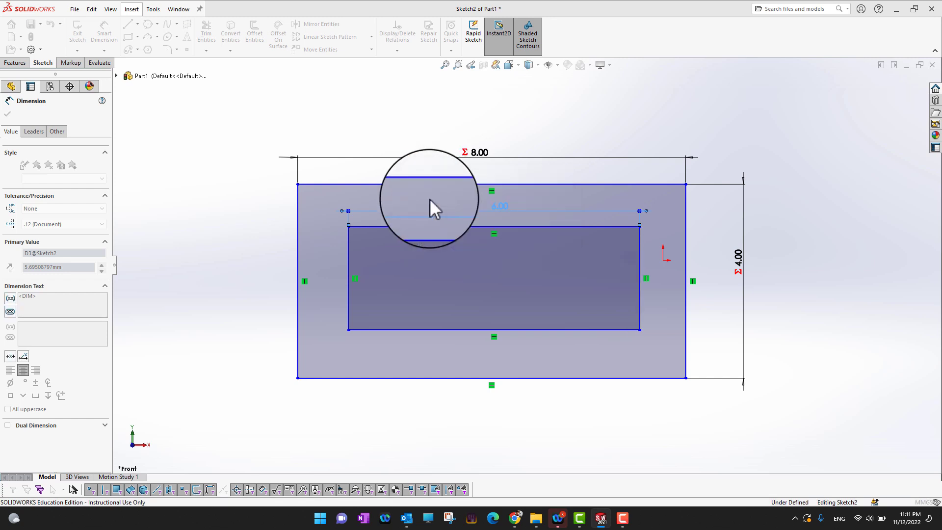
left_click(582, 349)
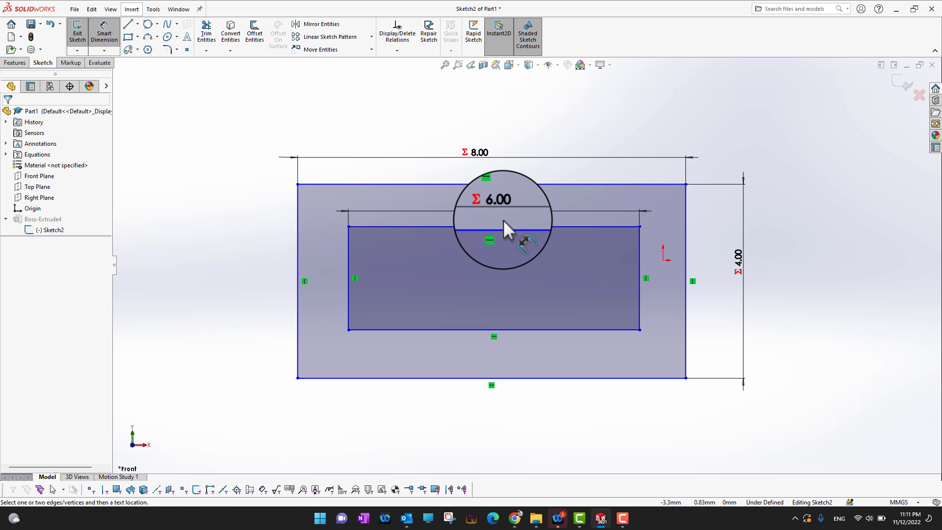
Dimension the inner rectangle's left edge with an equation referencing its width dimension, "D3@Sketch2"/2, and finish dimensioning.
left_click(348, 269)
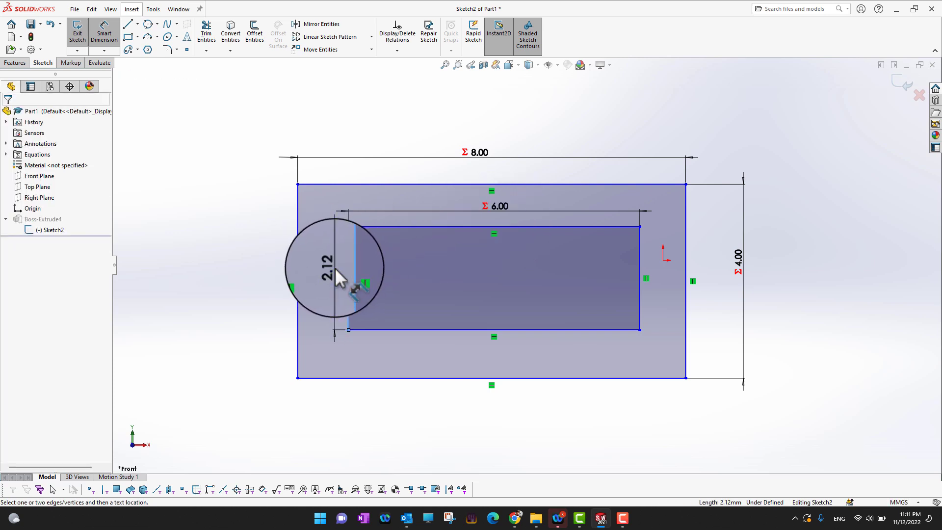
left_click(334, 269)
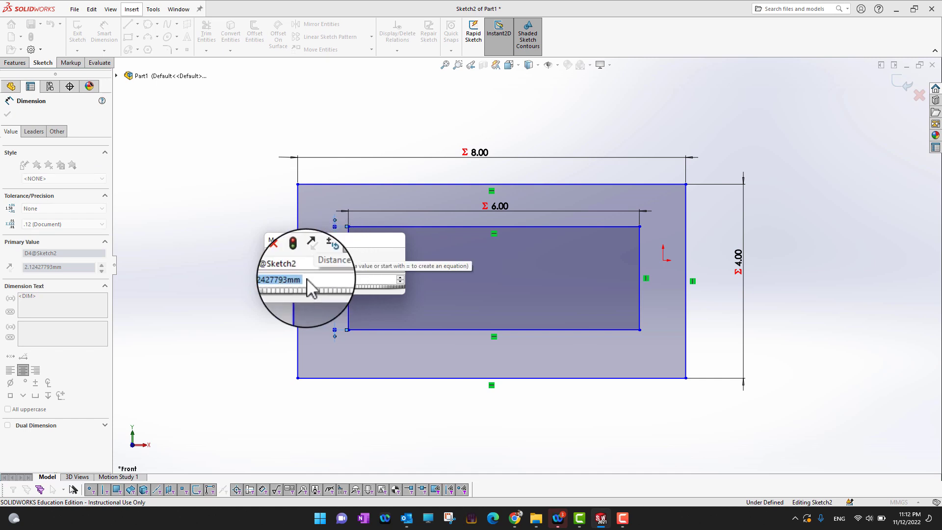
type("=")
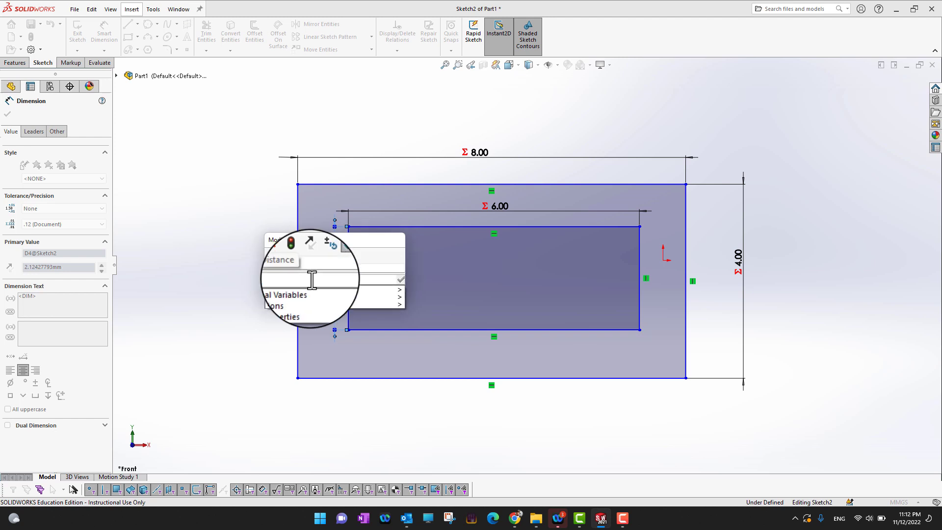
mouse_move(319, 290)
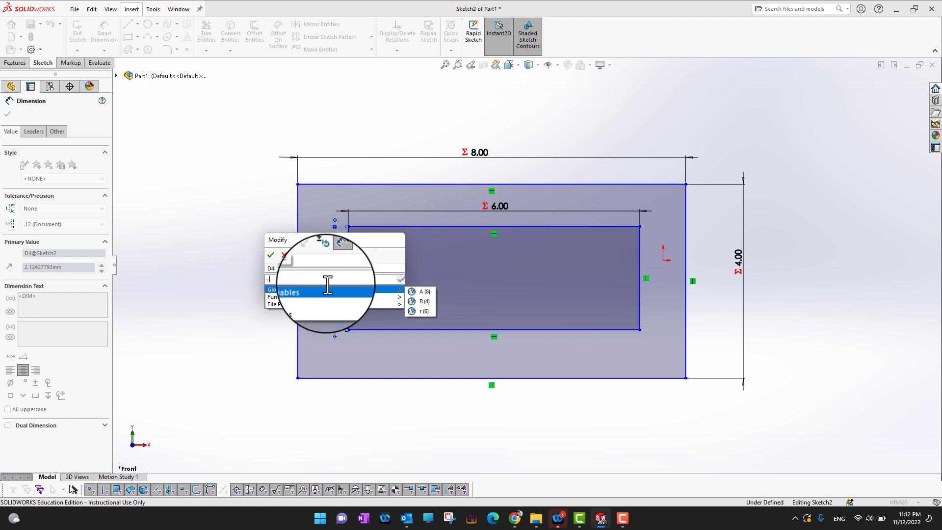
left_click(440, 210)
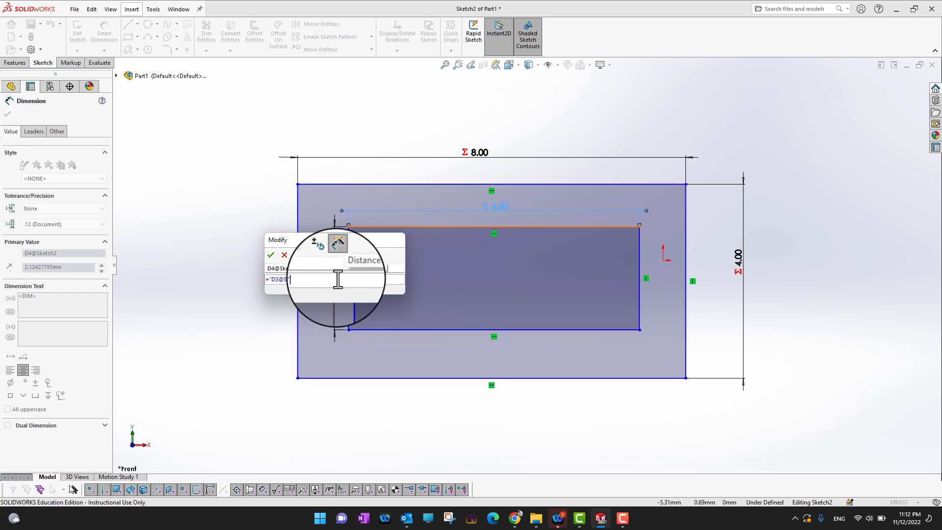
type("/2")
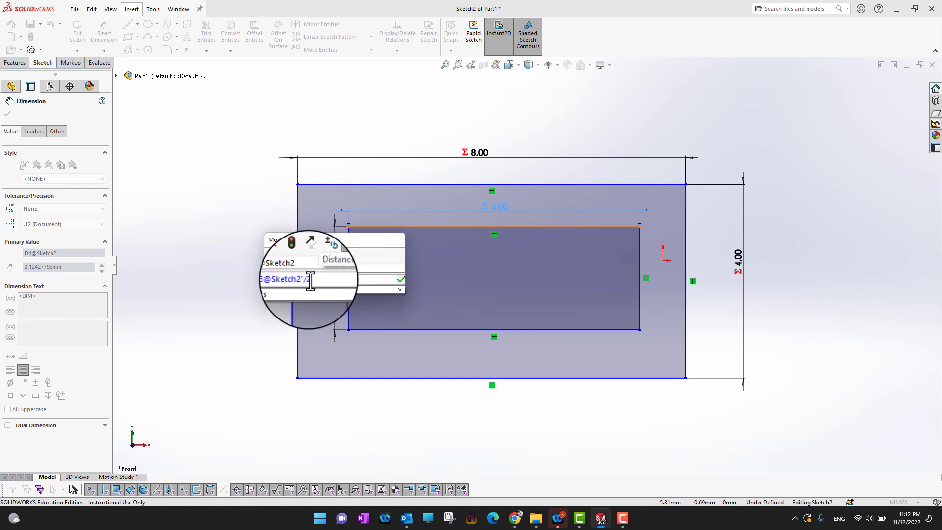
left_click(272, 255)
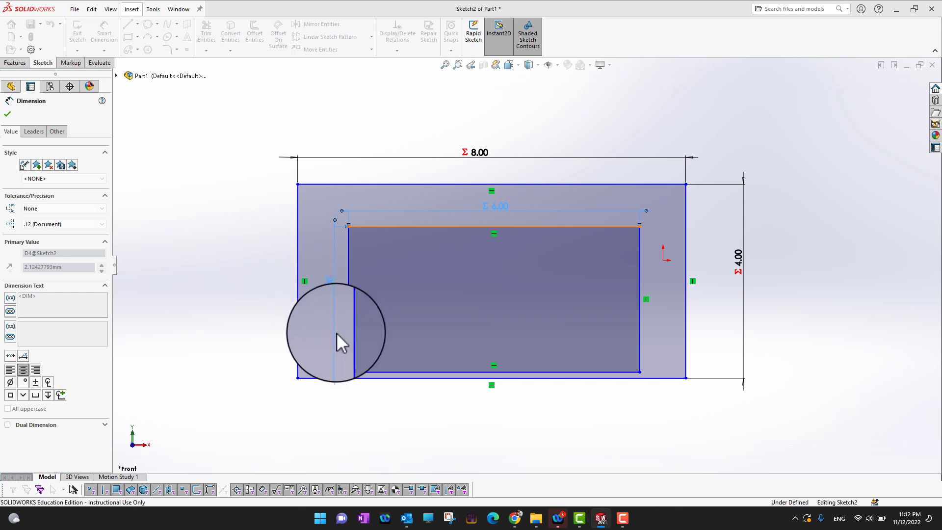
left_click(317, 326)
left_click(345, 300)
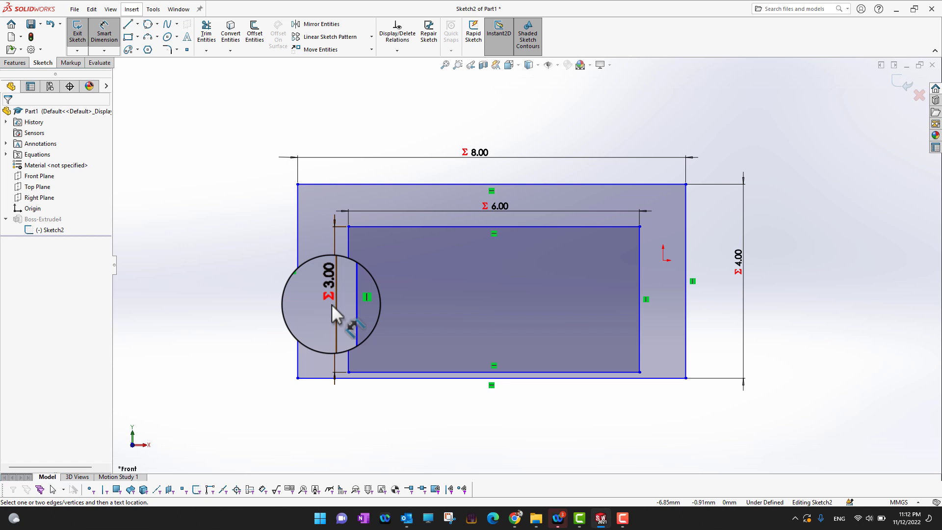
key("Escape")
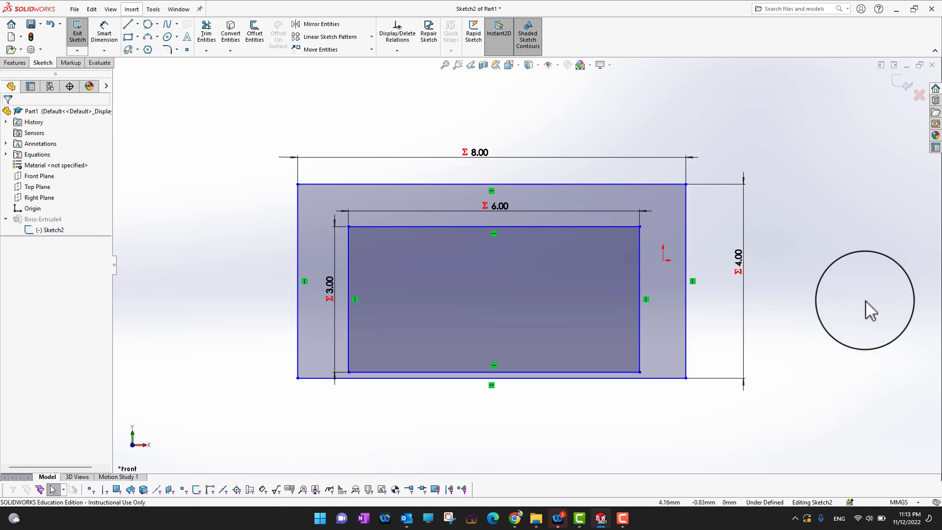